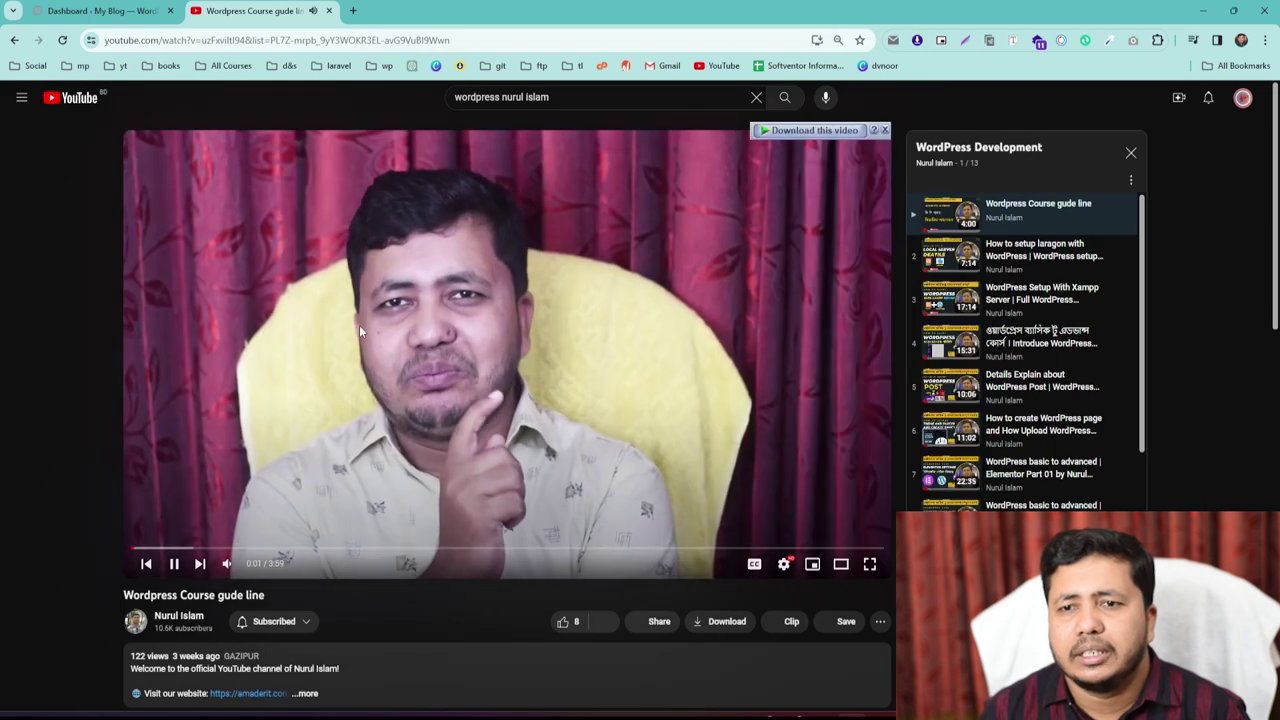
Pause the "Wordpress Course gude line" video and bookmark its page in the Bookmarks bar under the default name.
left_click(340, 420)
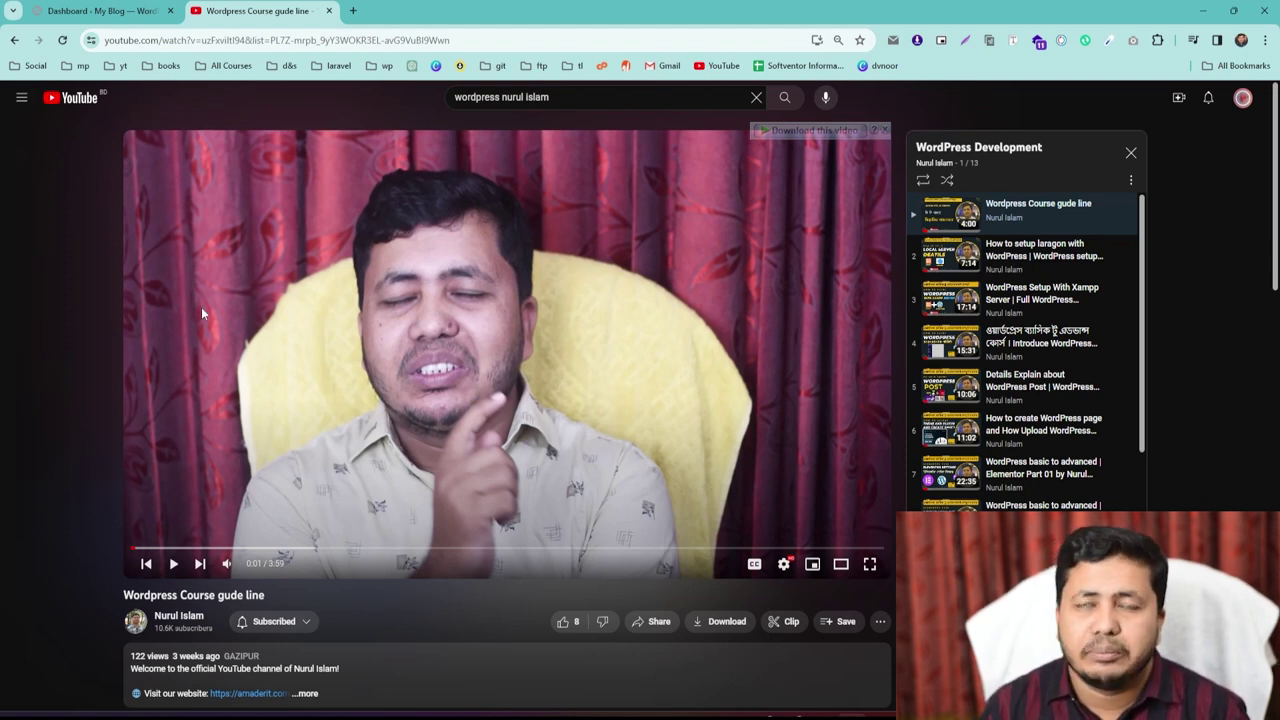
left_click(859, 40)
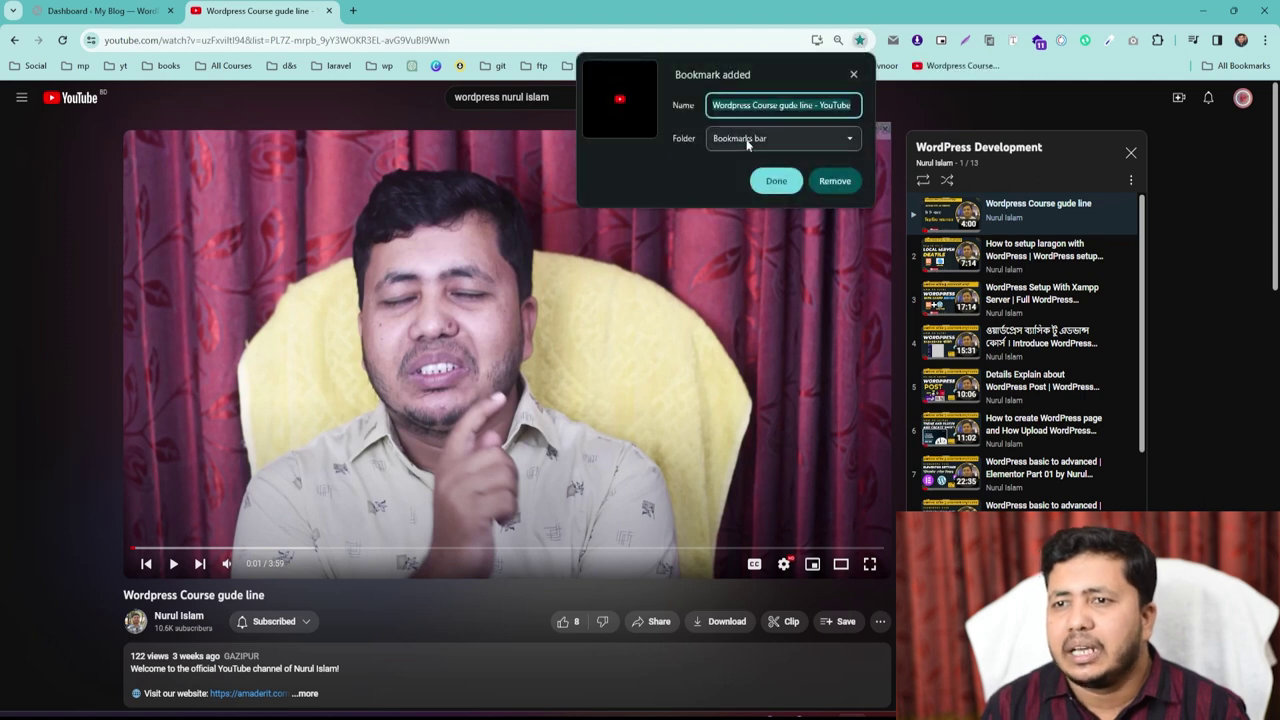
left_click(778, 184)
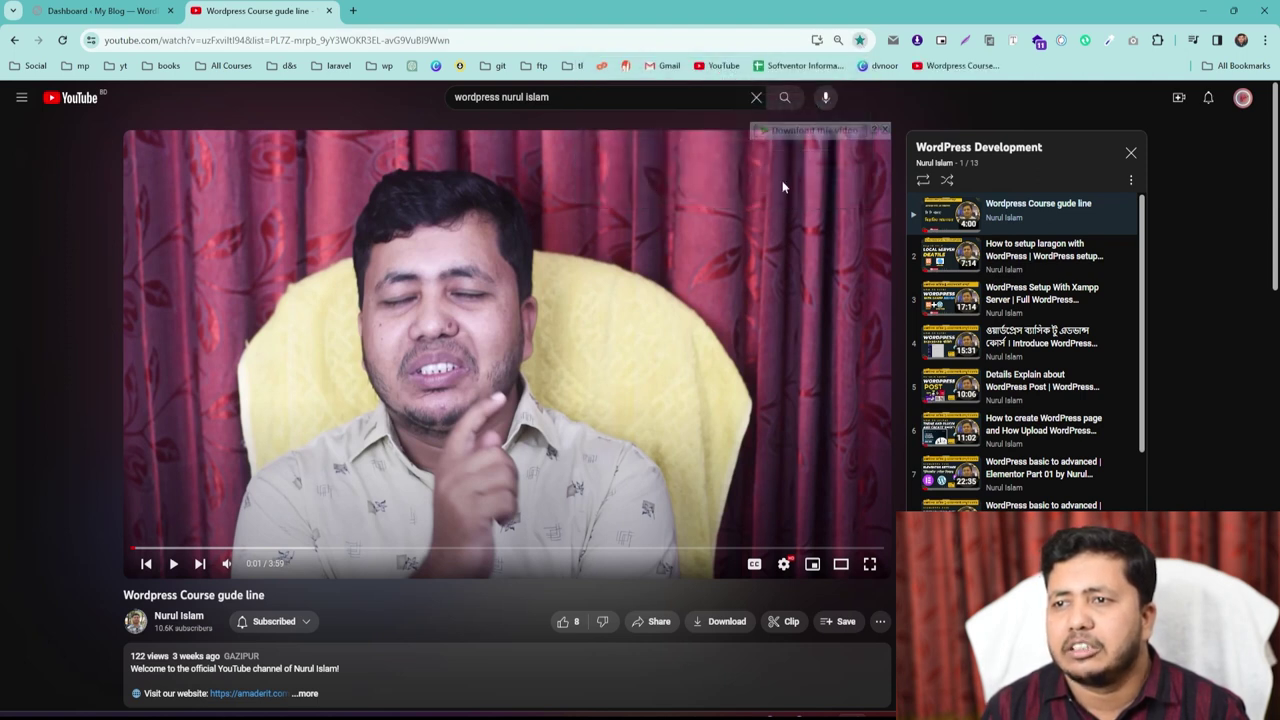
Reopen the video from its new bookmark, pause it and look through the WordPress Development playlist.
left_click(925, 67)
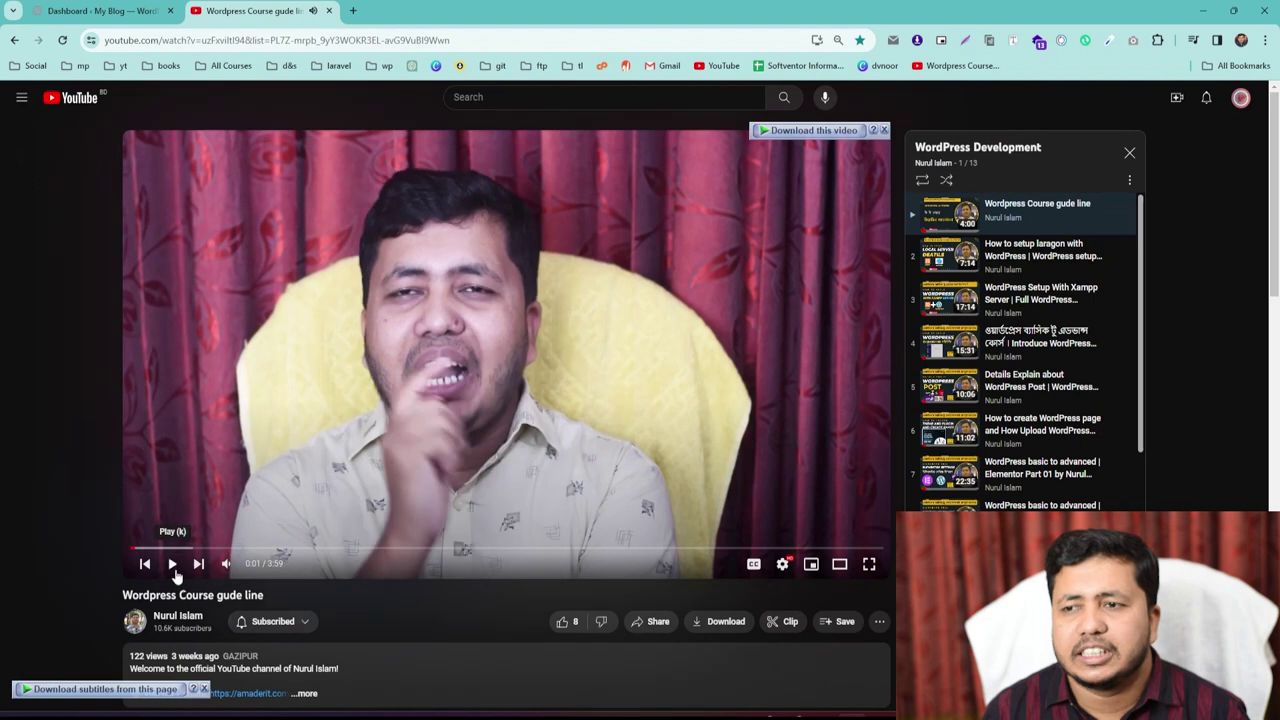
left_click(172, 563)
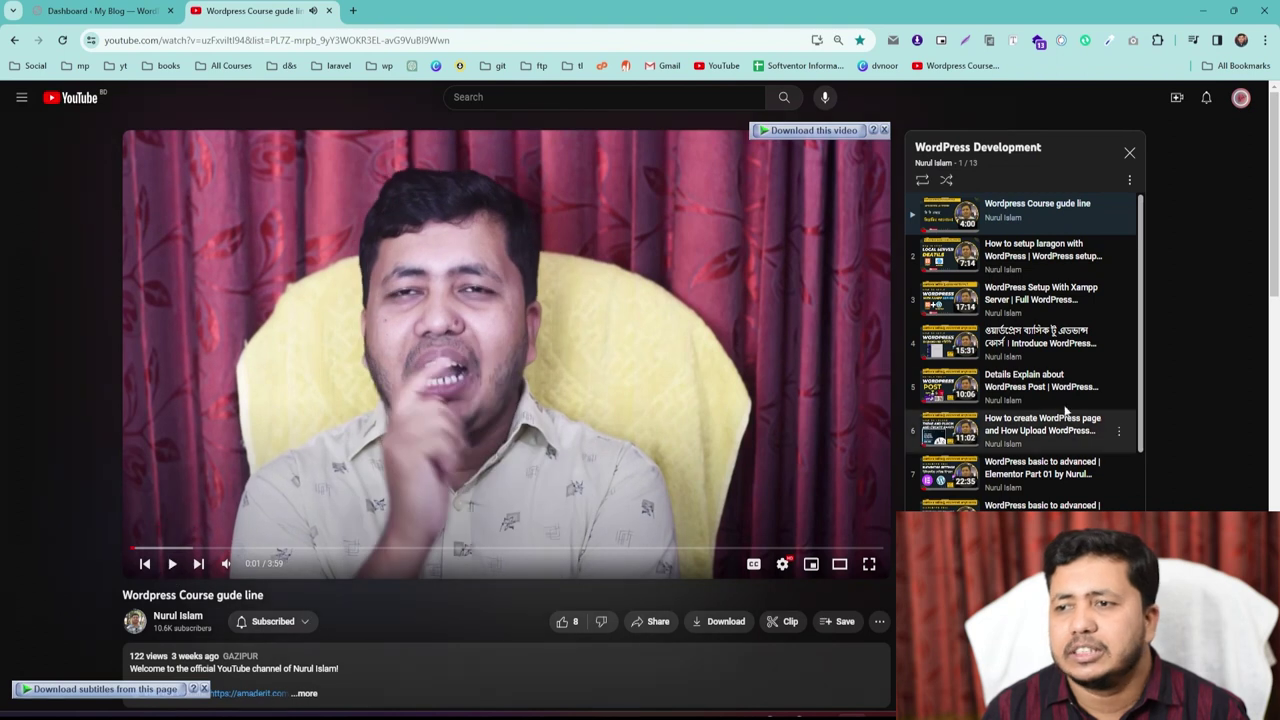
scroll(1065, 410, "down", 3)
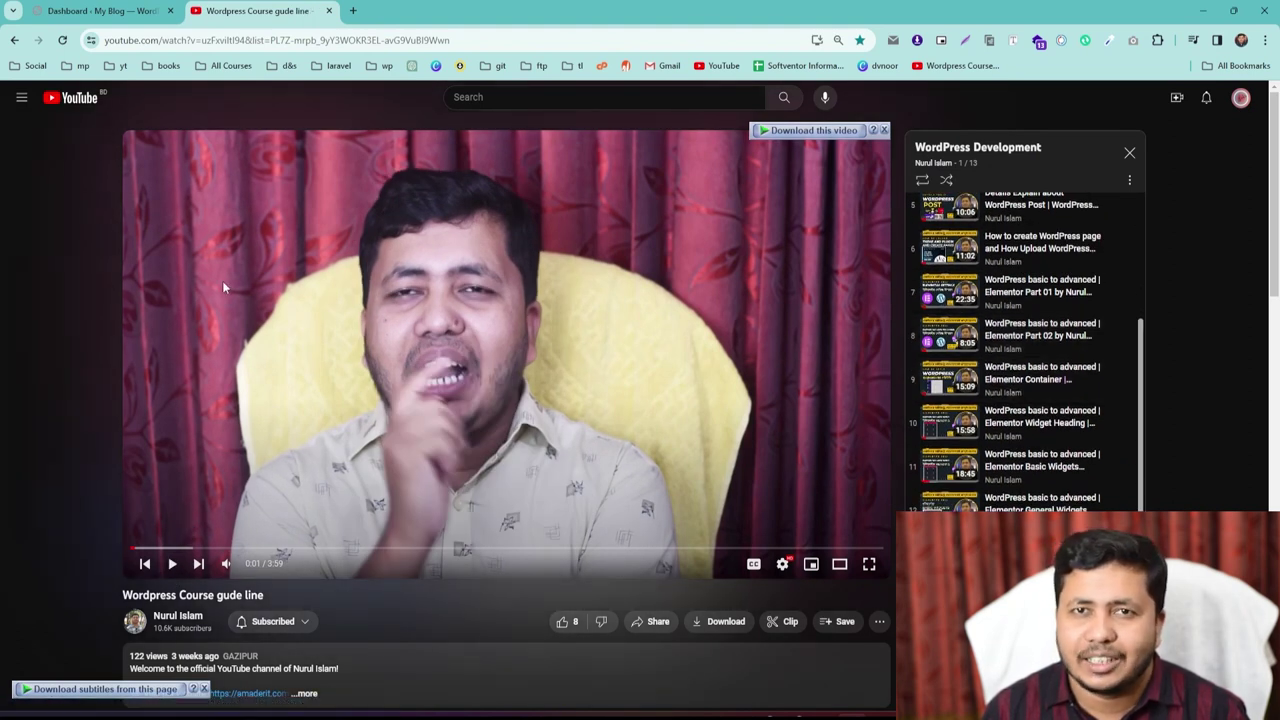
Close the YouTube page and, from the WordPress dashboard, open the Course page for editing with Elementor.
left_click(328, 10)
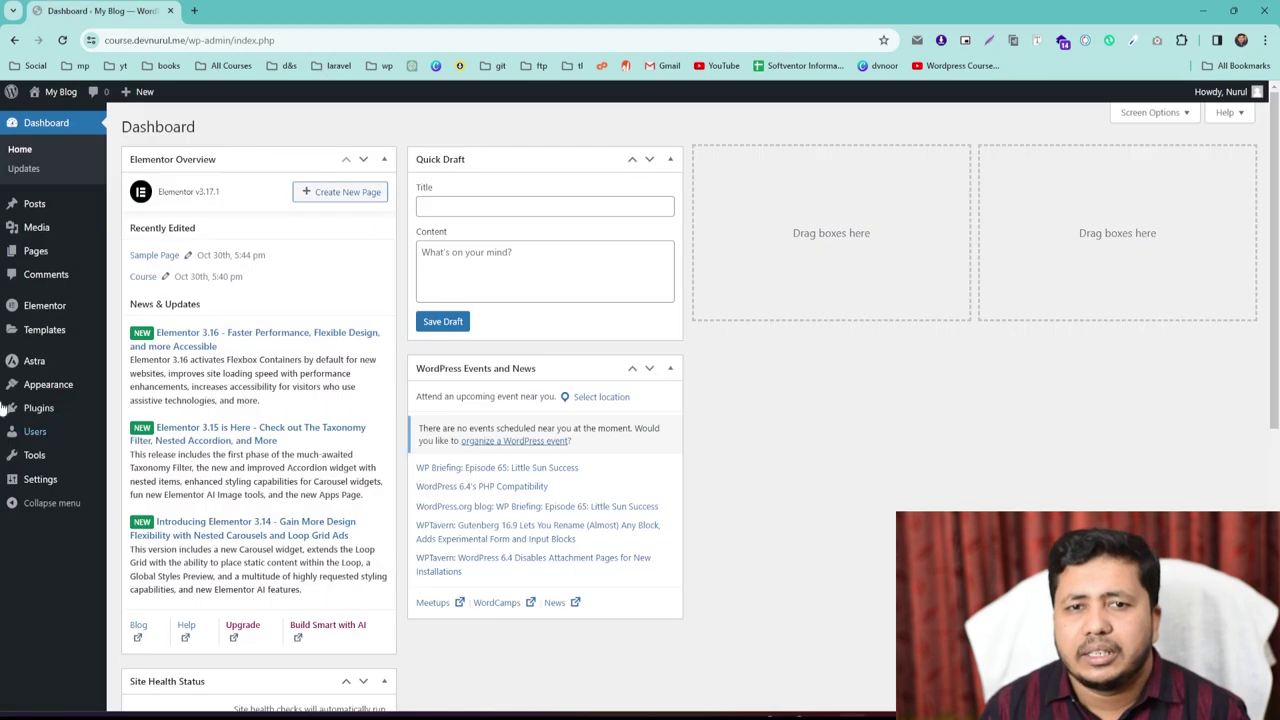
left_click(37, 255)
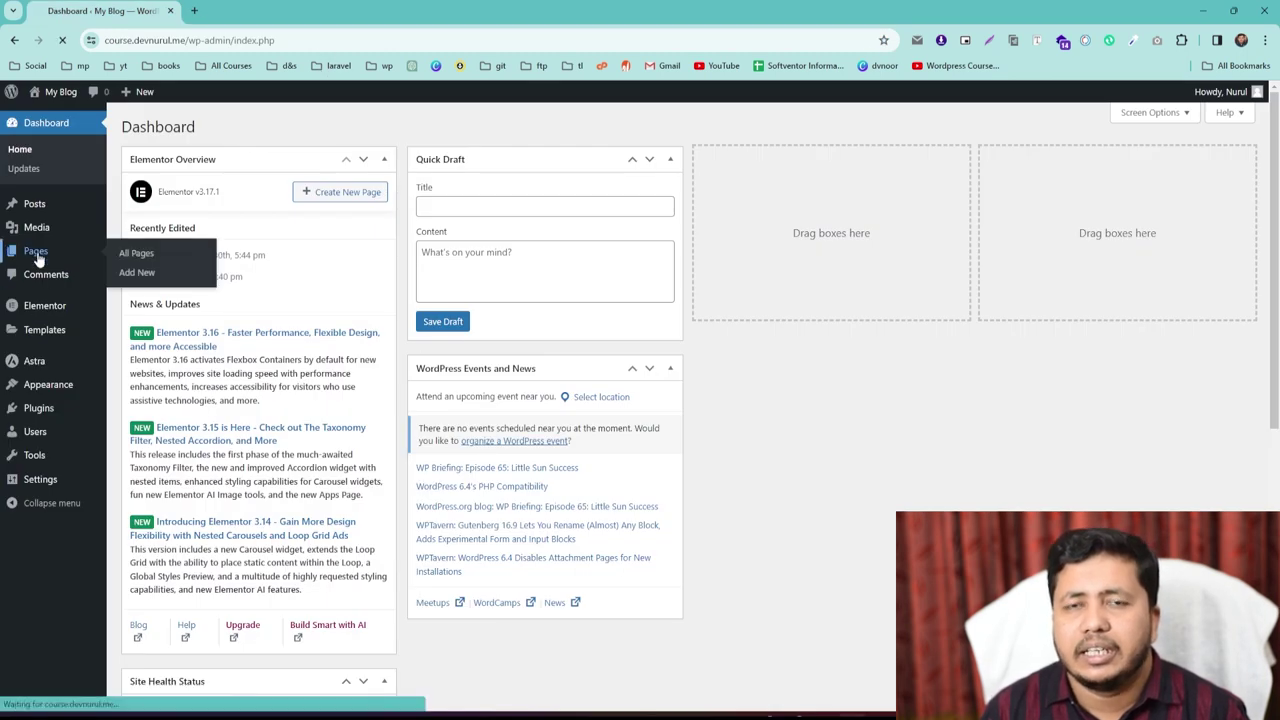
left_click(325, 248)
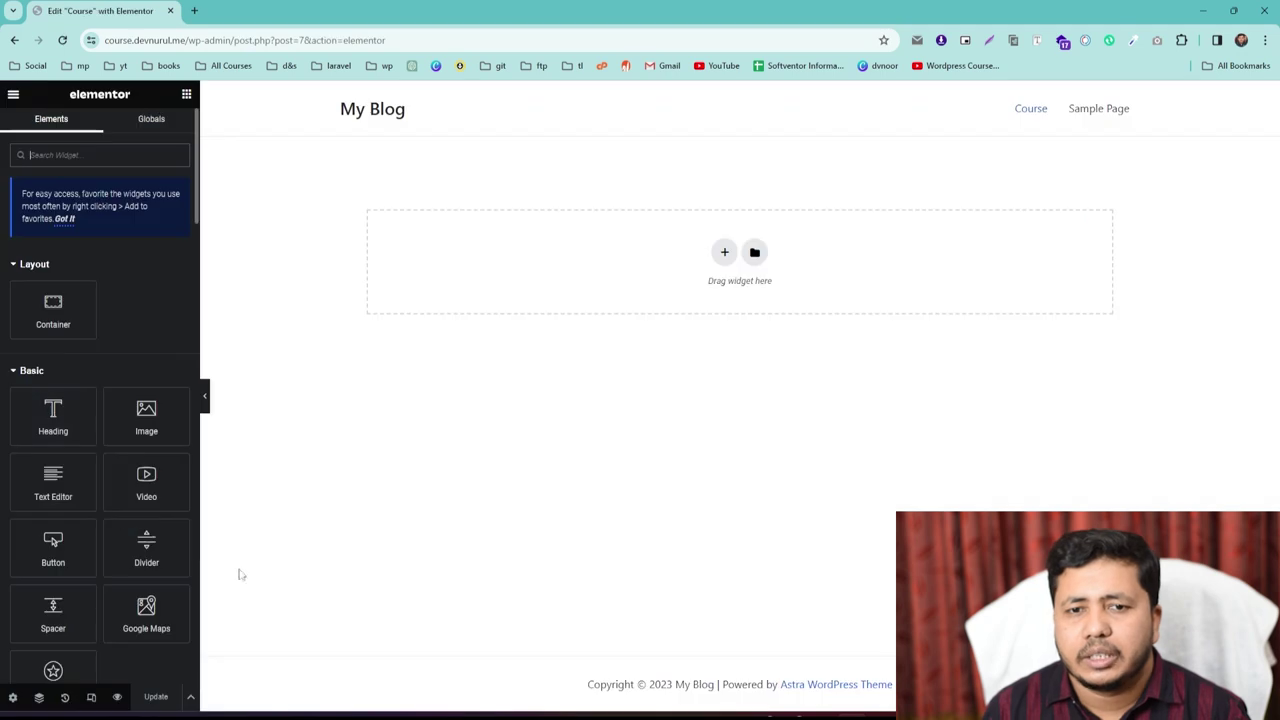
Collapse the Layout, Basic, Pro and General widget categories in Elementor.
left_click(20, 266)
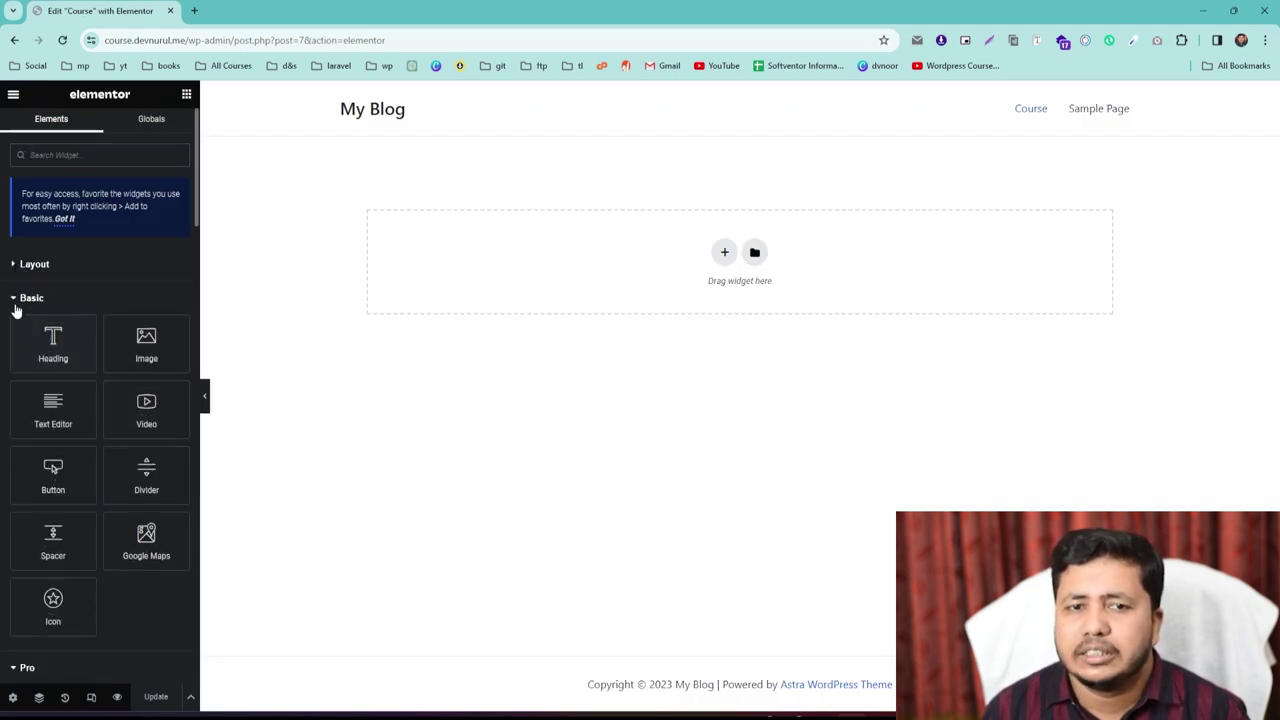
left_click(15, 306)
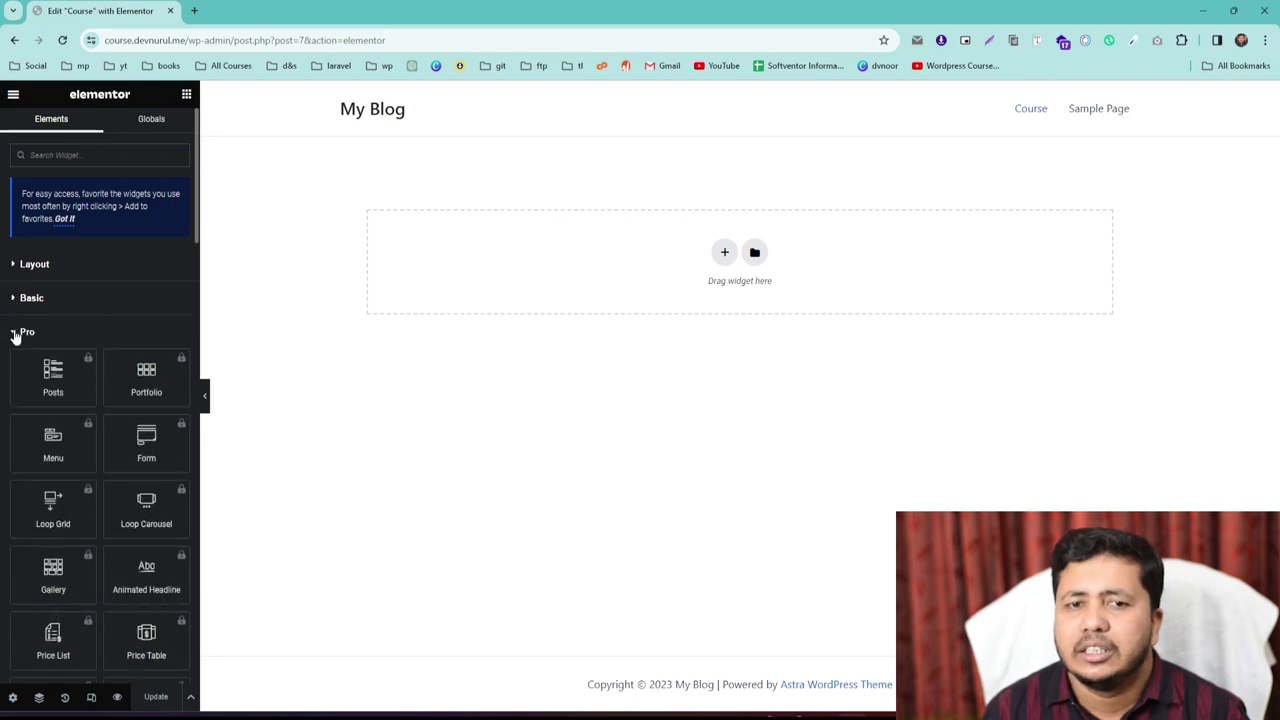
left_click(15, 334)
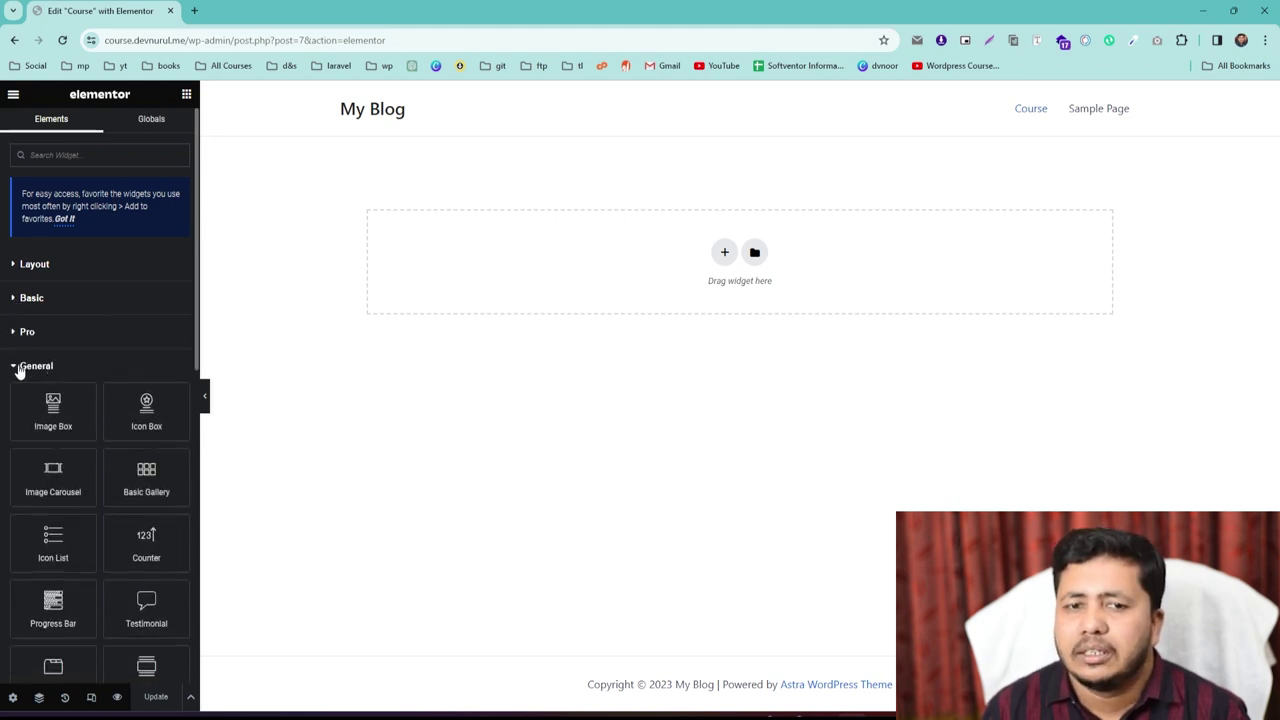
left_click(27, 367)
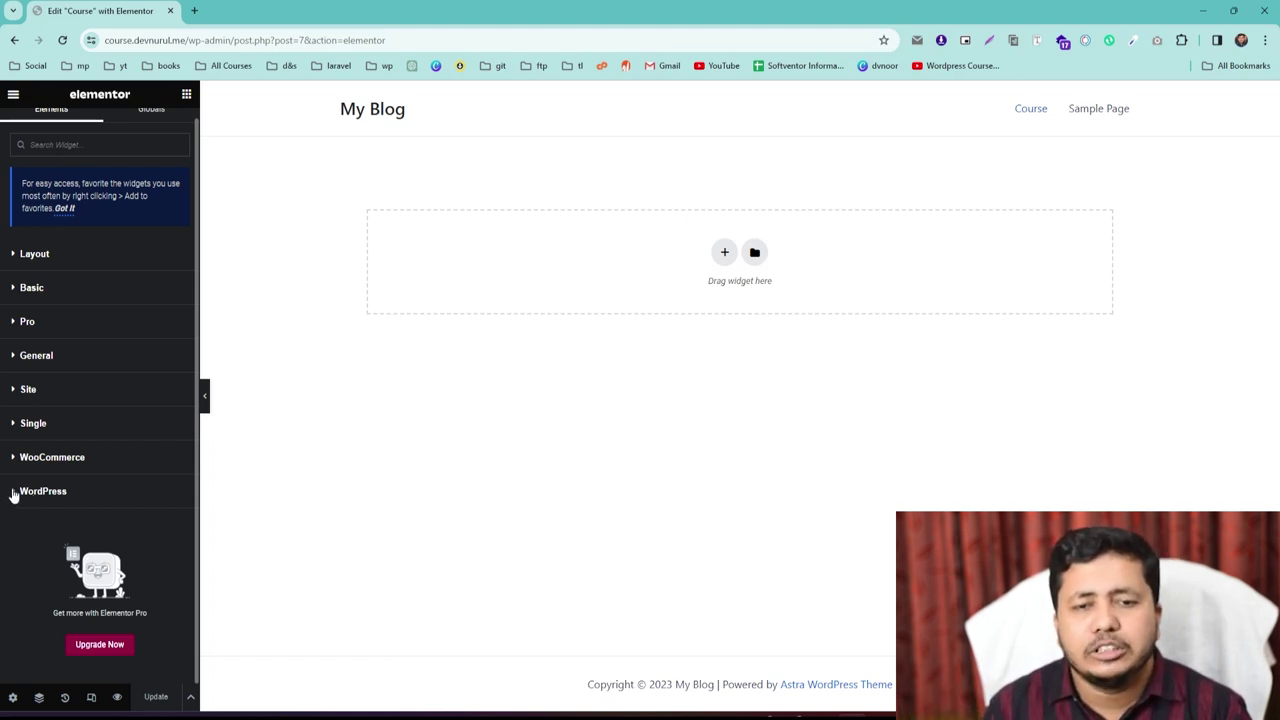
Expand the WordPress widget category and look through the widgets it offers.
left_click(15, 492)
scroll(20, 437, "down", 2)
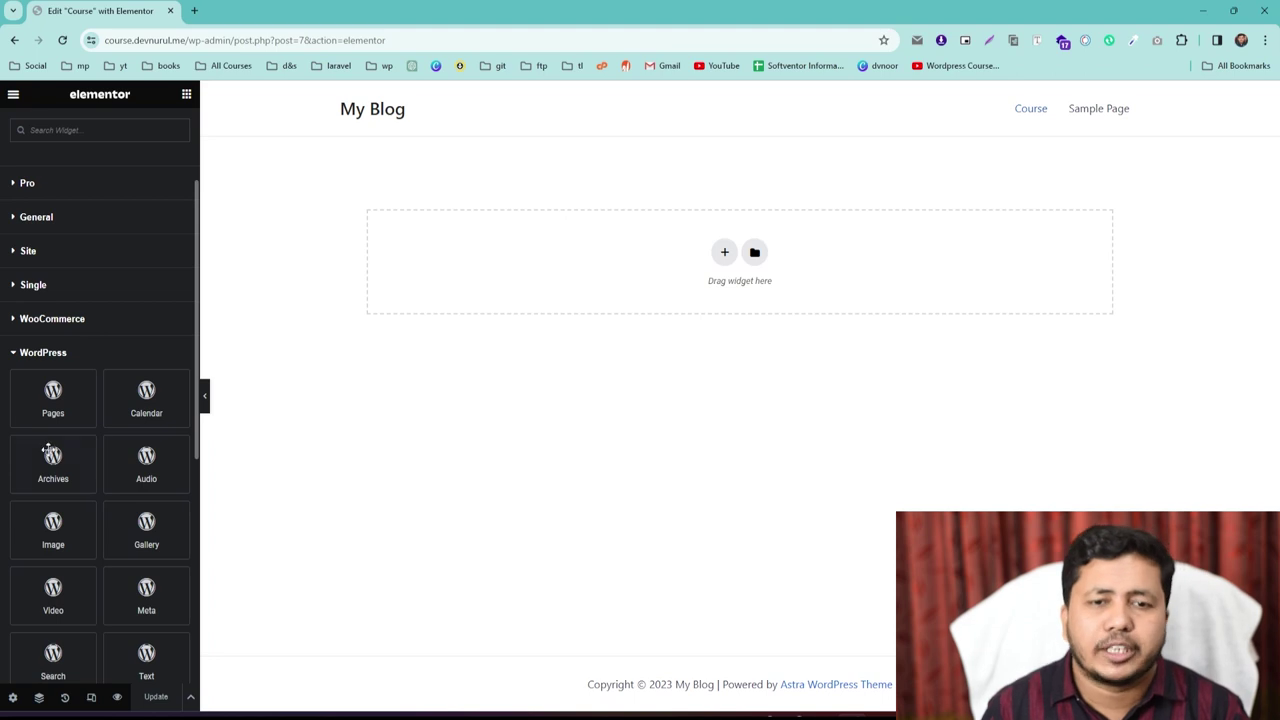
scroll(60, 297, "down", 2)
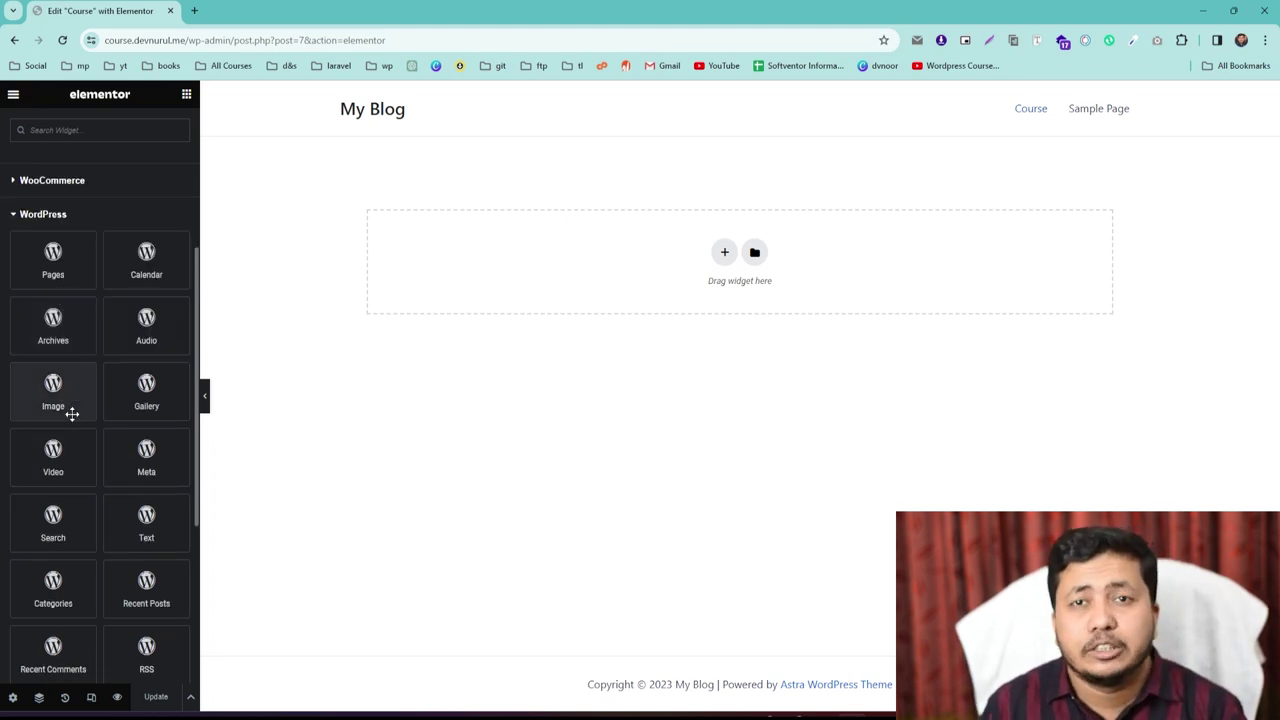
scroll(111, 502, "up", 1)
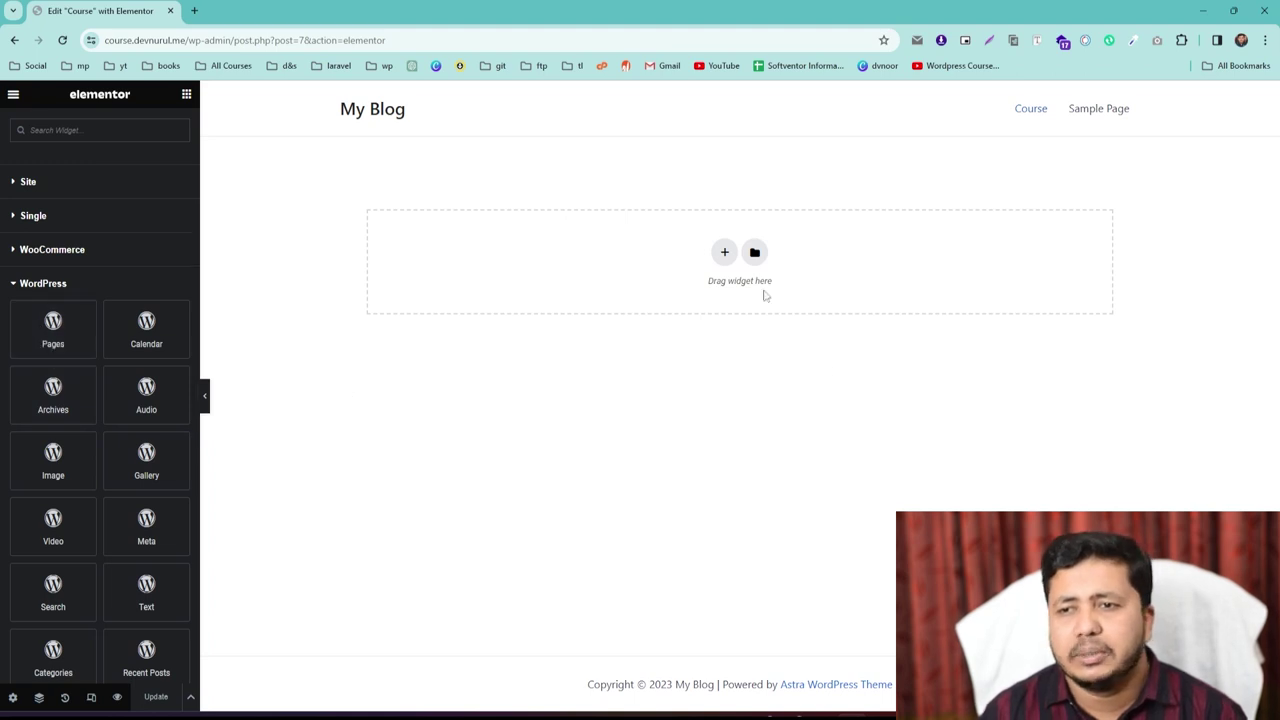
Add a new single container with column direction to the empty Course page and review its layout settings.
left_click(724, 252)
left_click(552, 285)
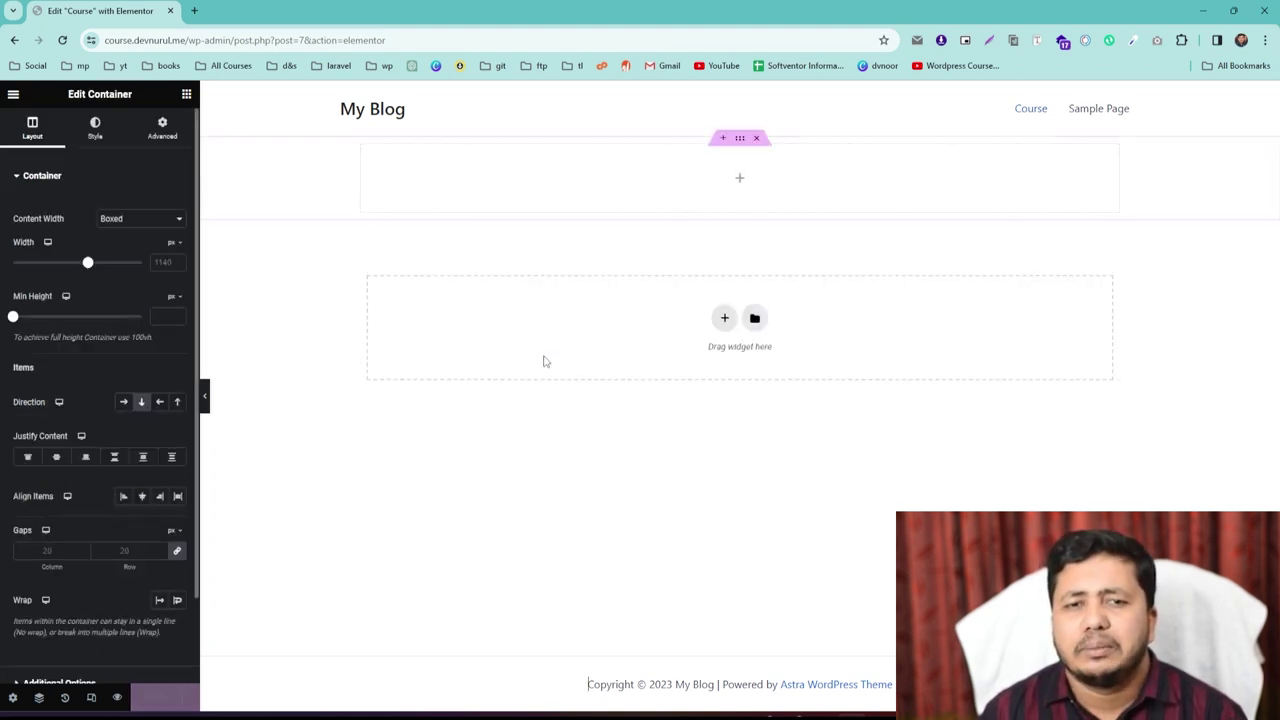
scroll(82, 620, "down", 1)
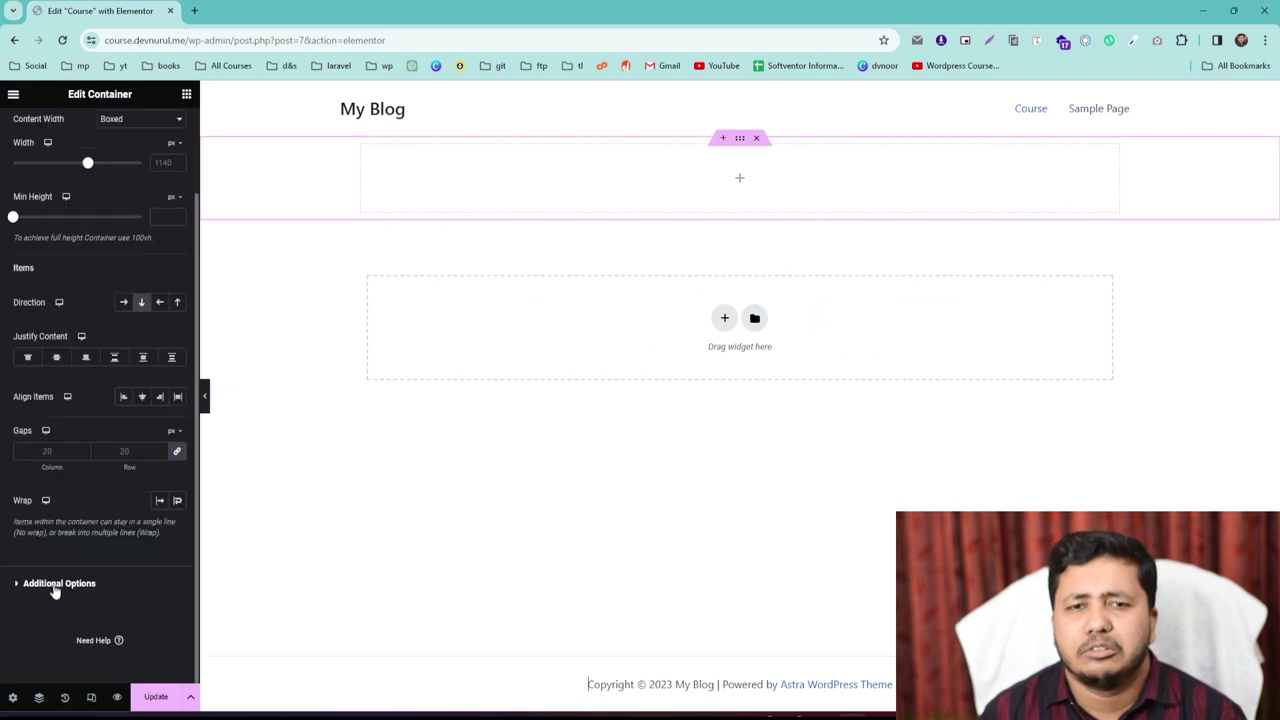
scroll(55, 590, "up", 1)
Place the WordPress Pages widget in the container and add a Calendar widget below it.
left_click(186, 94)
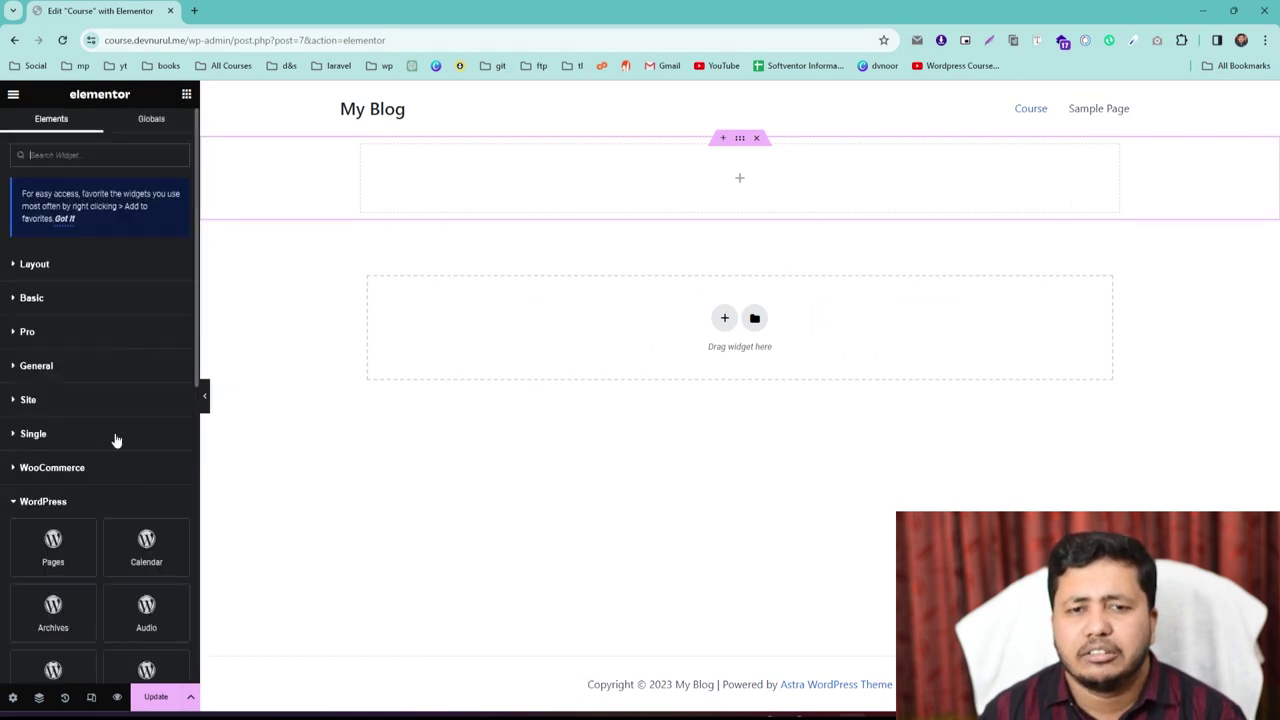
left_click_drag(53, 477, 680, 195)
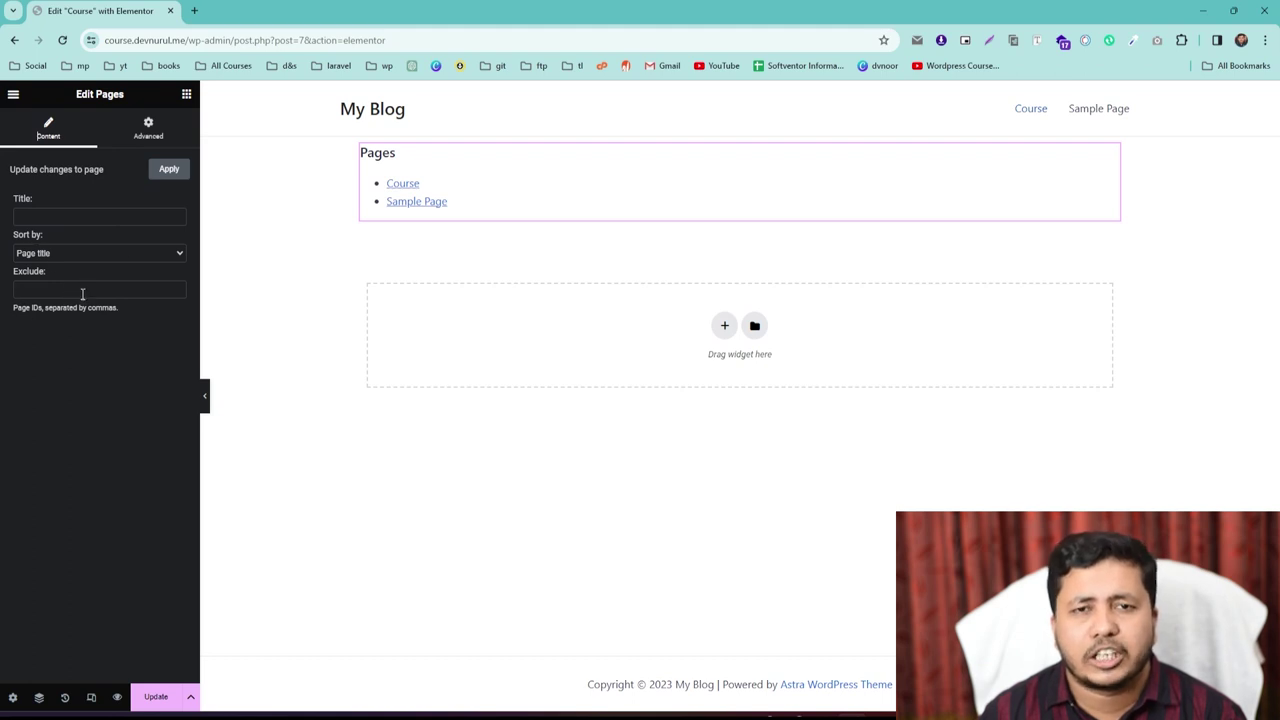
left_click(187, 95)
scroll(71, 477, "down", 2)
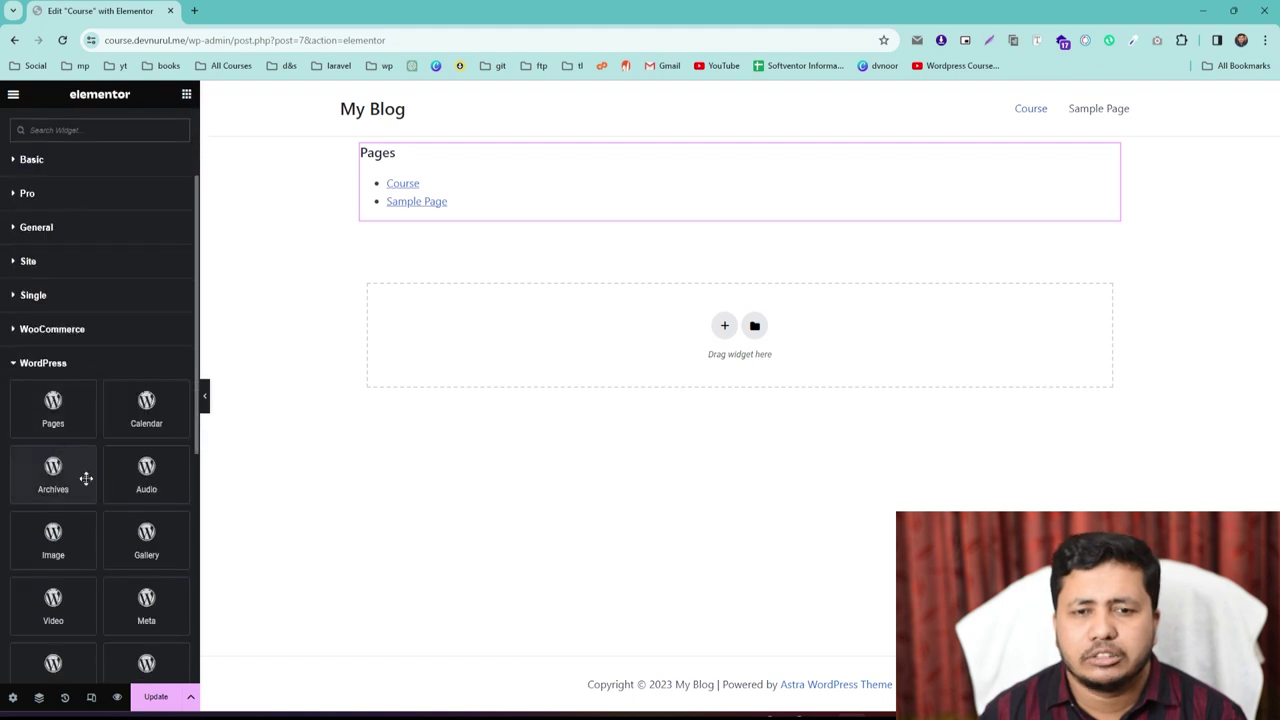
left_click_drag(143, 422, 471, 249)
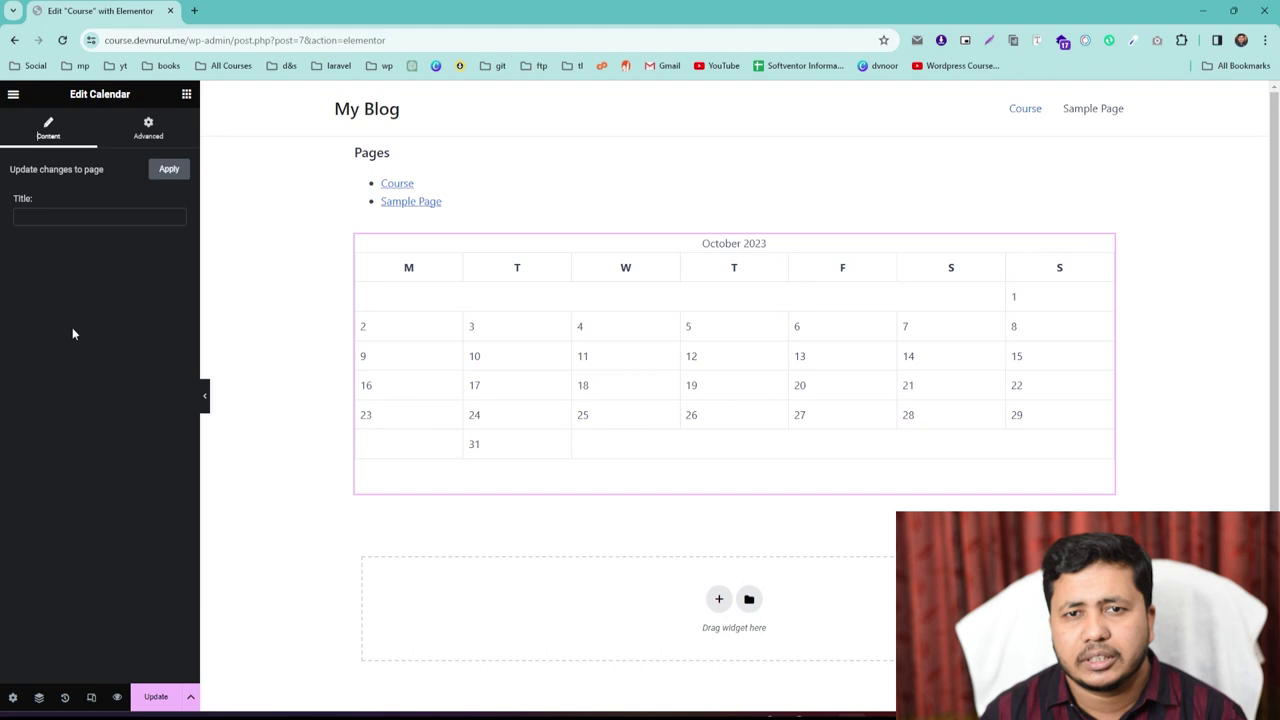
Add an Archives widget below the calendar and an Audio widget beneath the archives list.
left_click(186, 94)
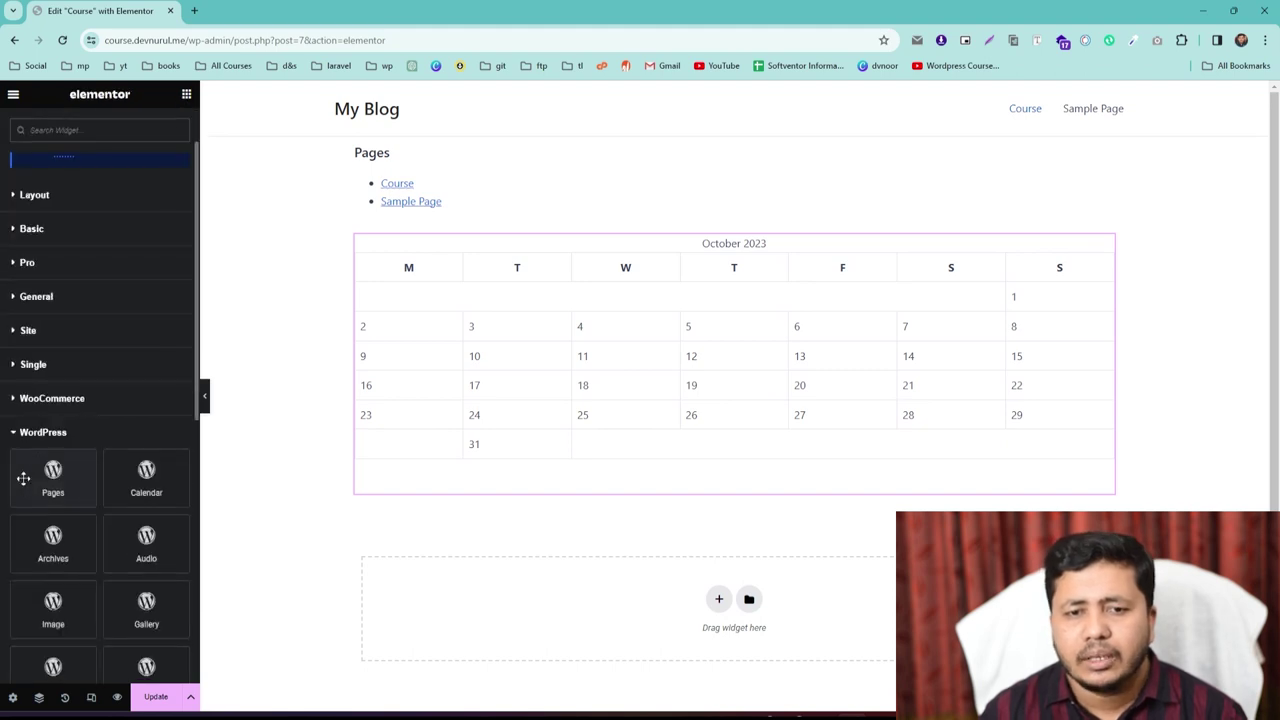
left_click_drag(53, 540, 540, 465)
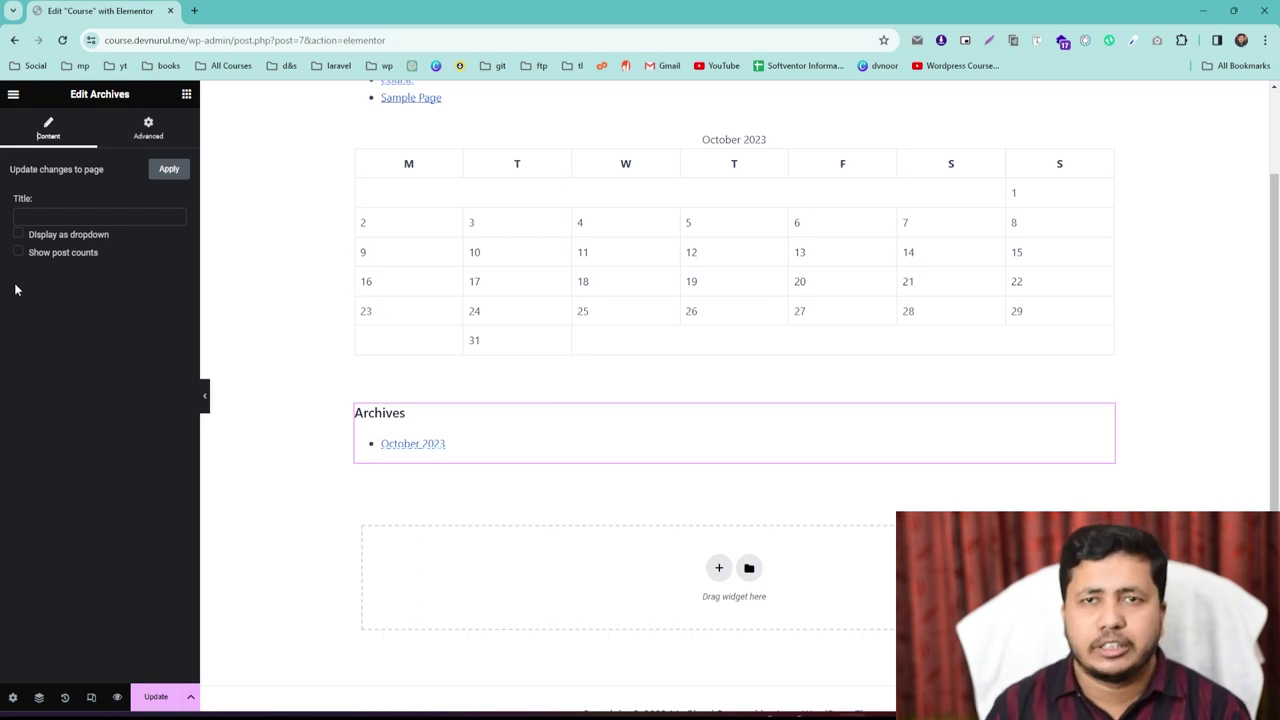
left_click(186, 94)
scroll(60, 380, "down", 2)
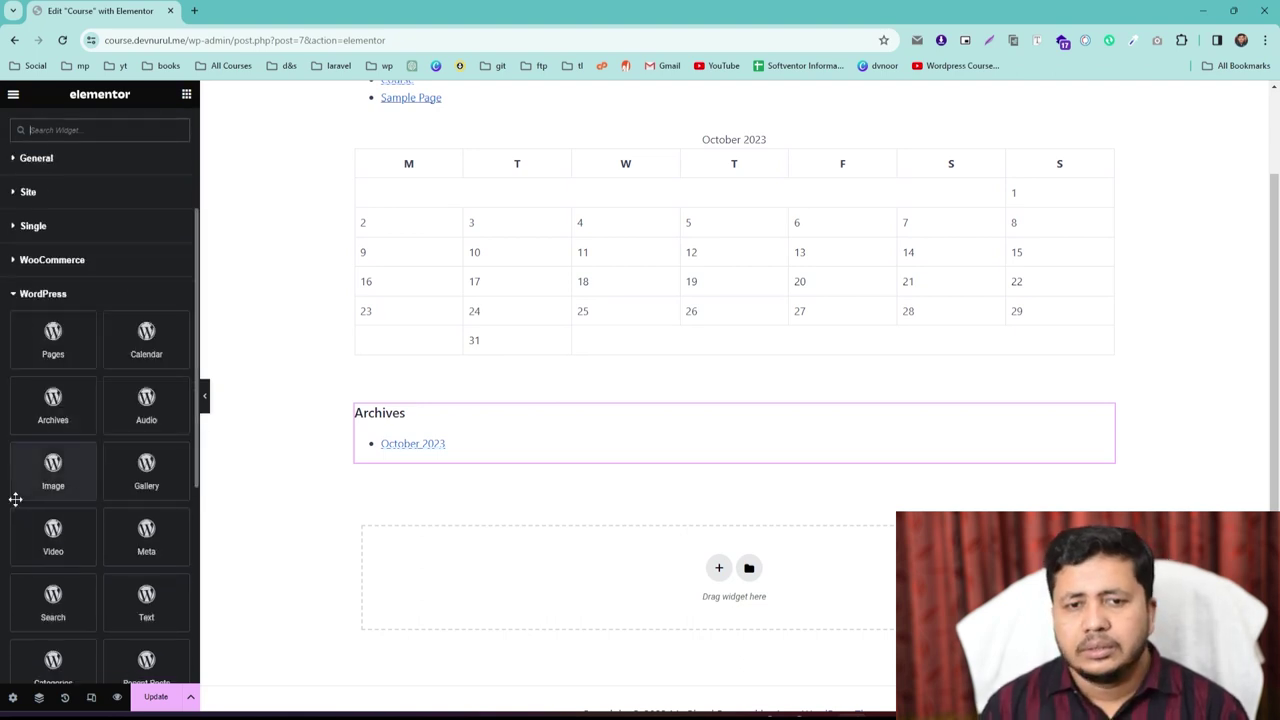
left_click_drag(145, 400, 420, 458)
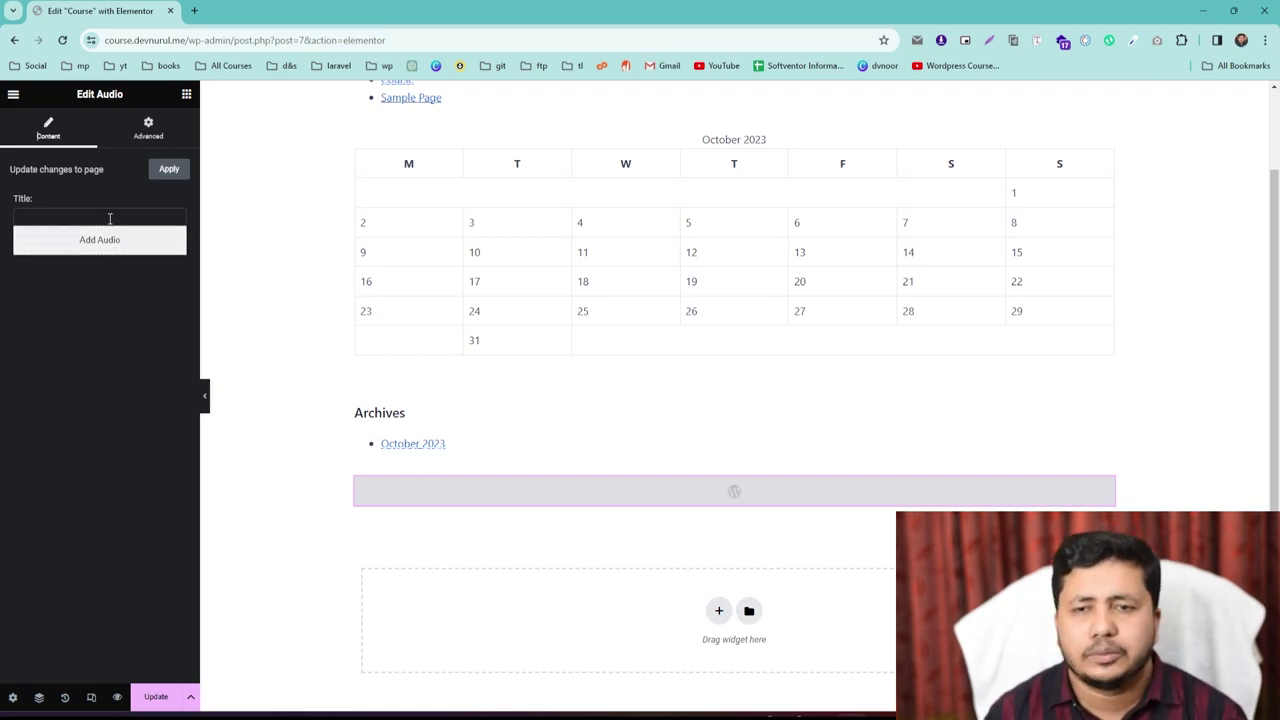
Add the WordPress Image widget between Archives and Audio, and a Meta widget between the calendar and Archives.
scroll(135, 322, "down", 3)
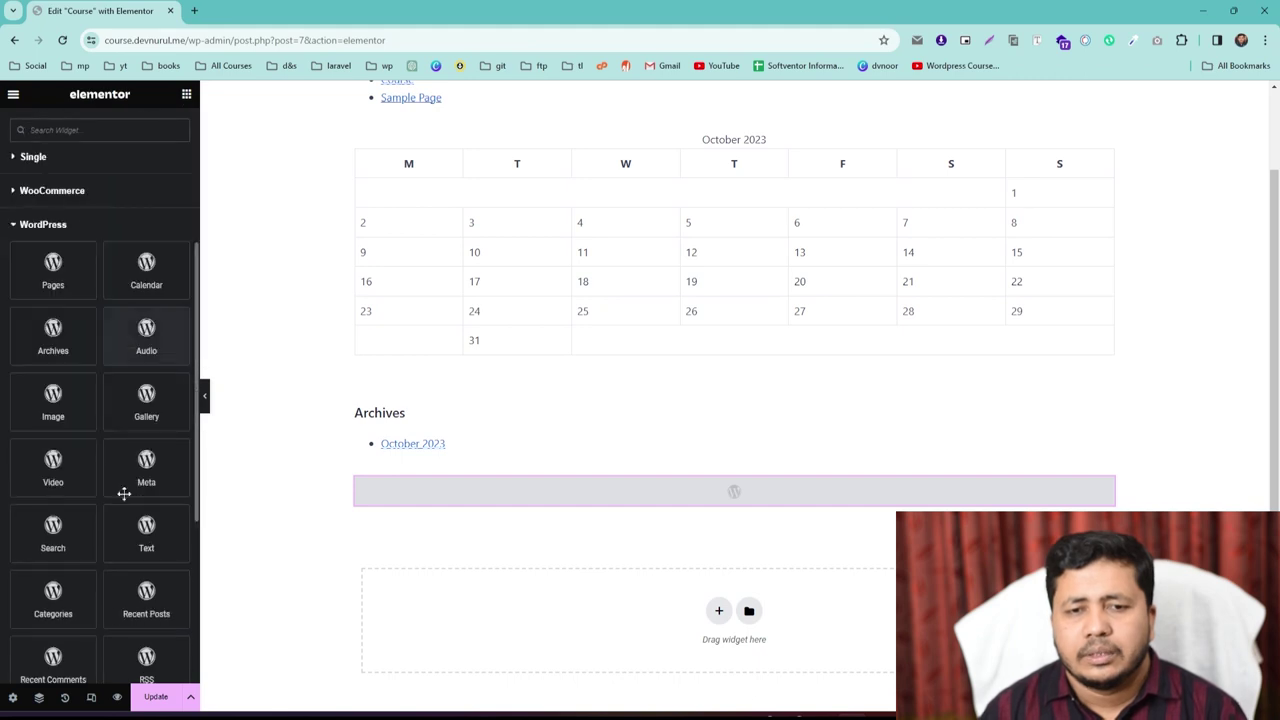
left_click_drag(52, 396, 443, 466)
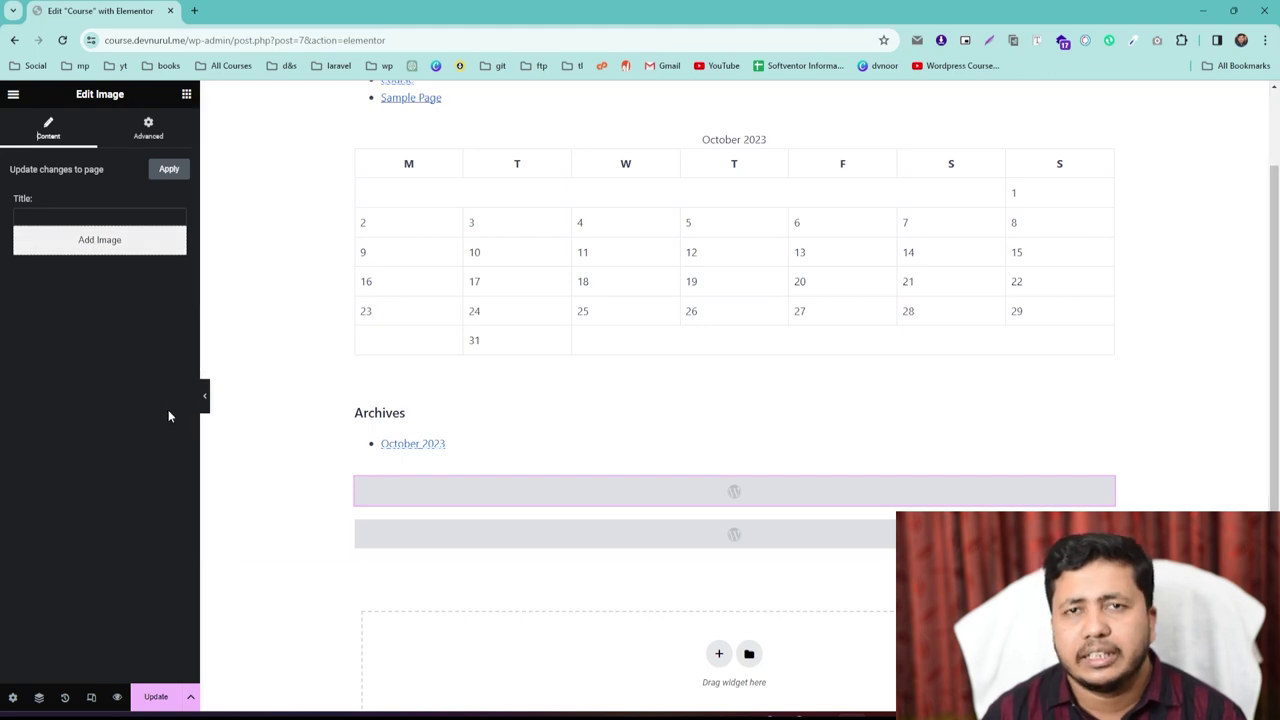
left_click(186, 94)
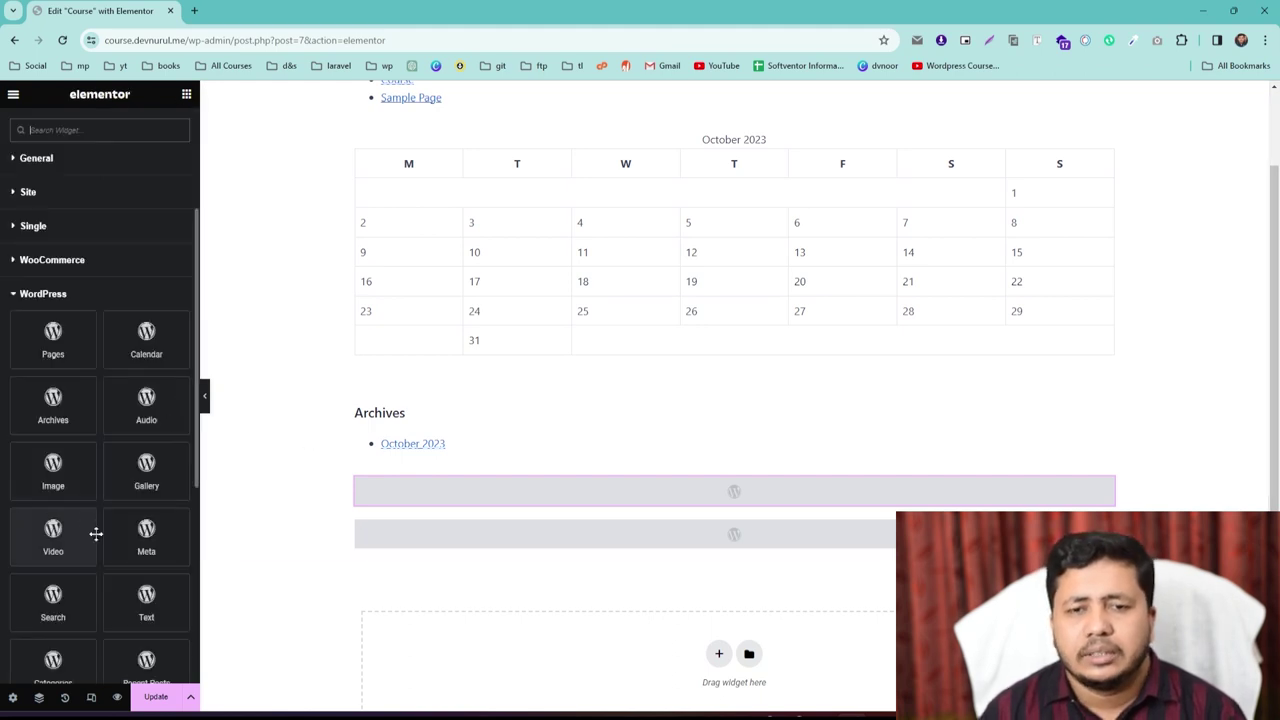
scroll(148, 478, "down", 2)
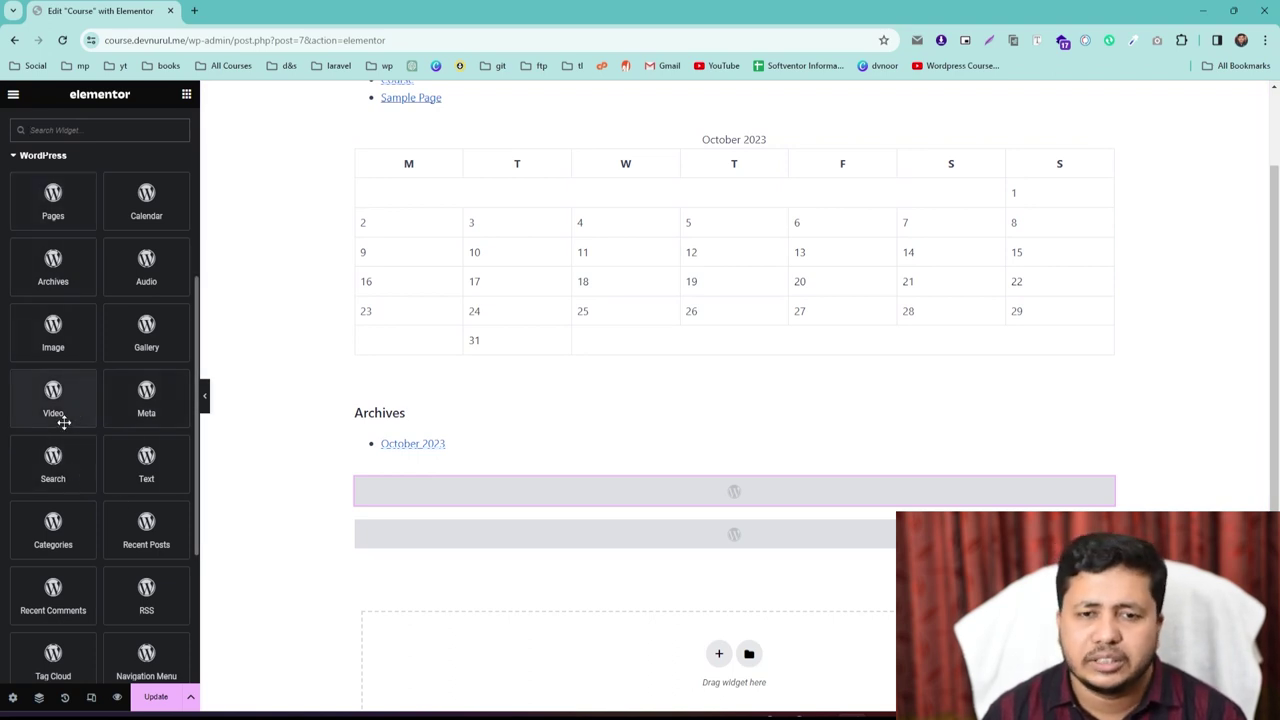
left_click_drag(143, 392, 412, 420)
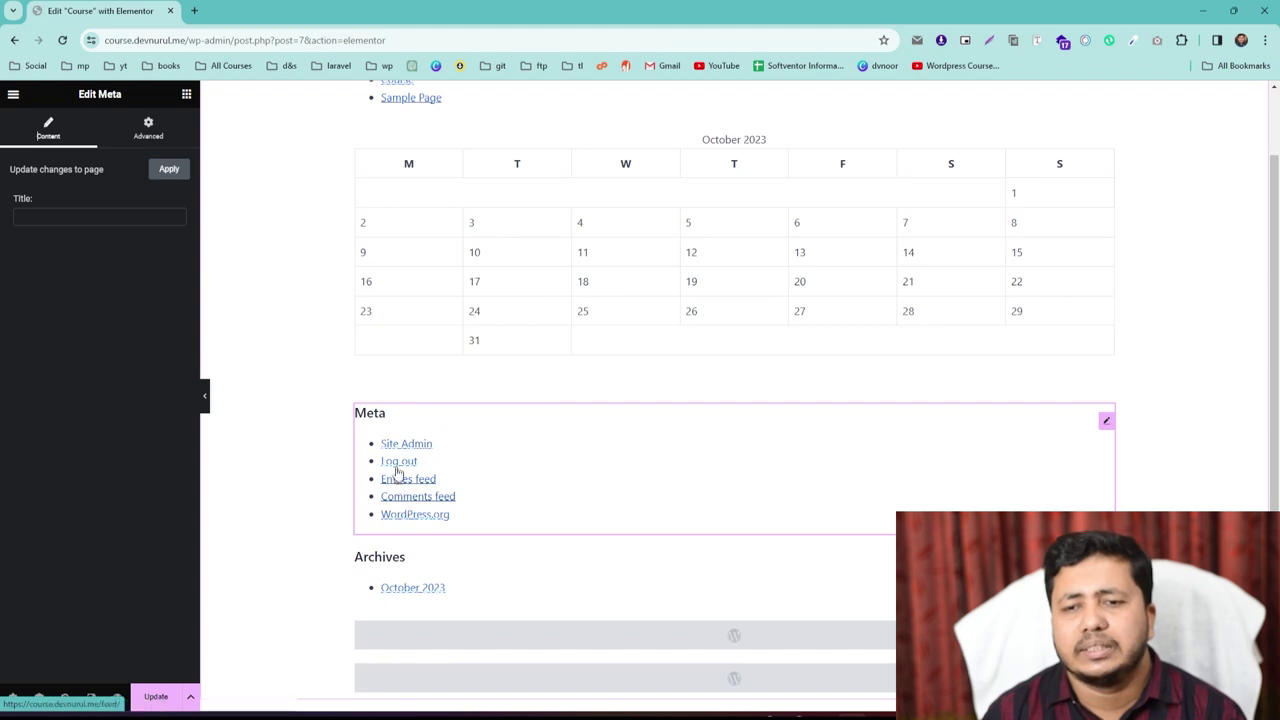
Add a Search widget directly above Meta and a WordPress Text widget directly above the search box.
left_click(186, 94)
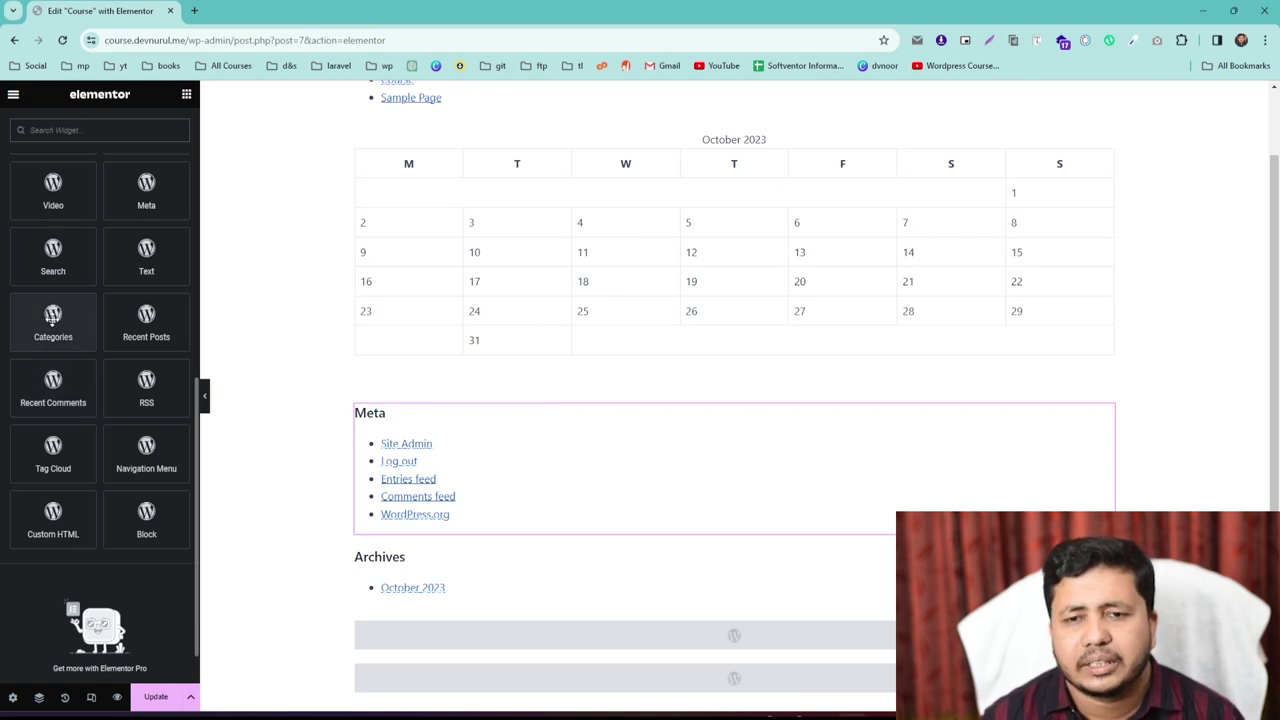
left_click_drag(53, 258, 450, 392)
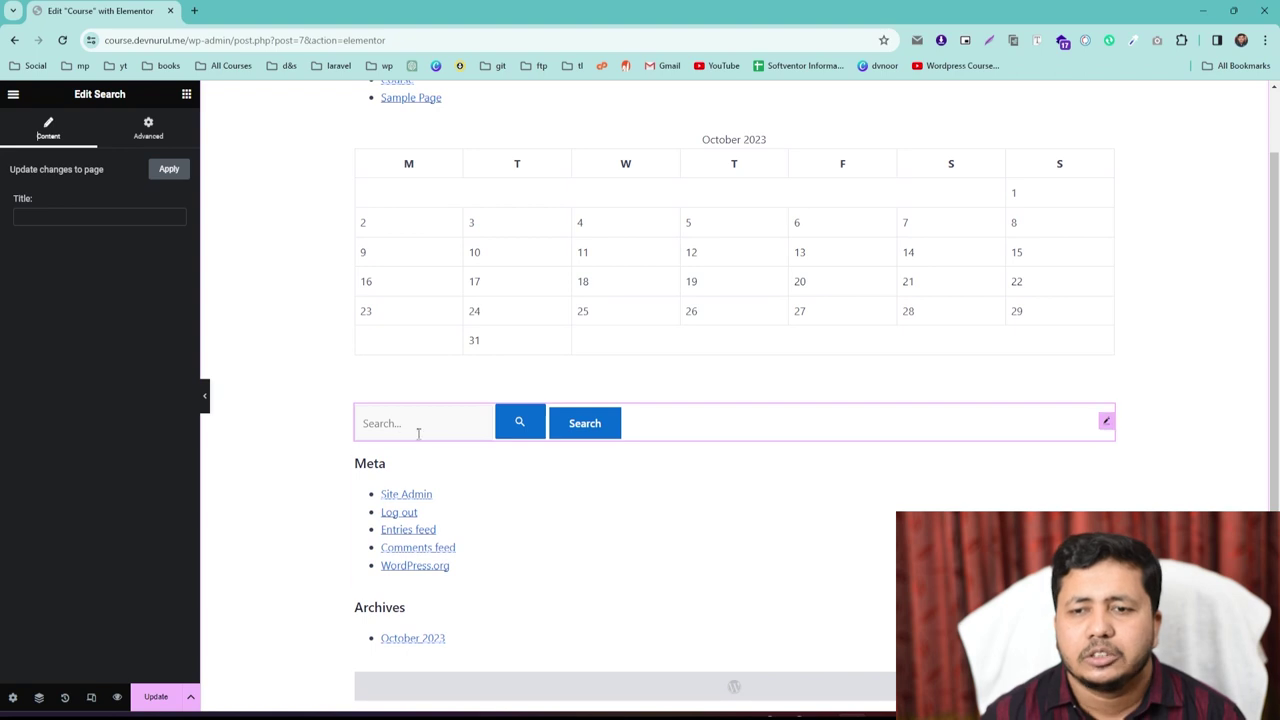
left_click(186, 94)
scroll(40, 380, "down", 3)
scroll(53, 490, "down", 3)
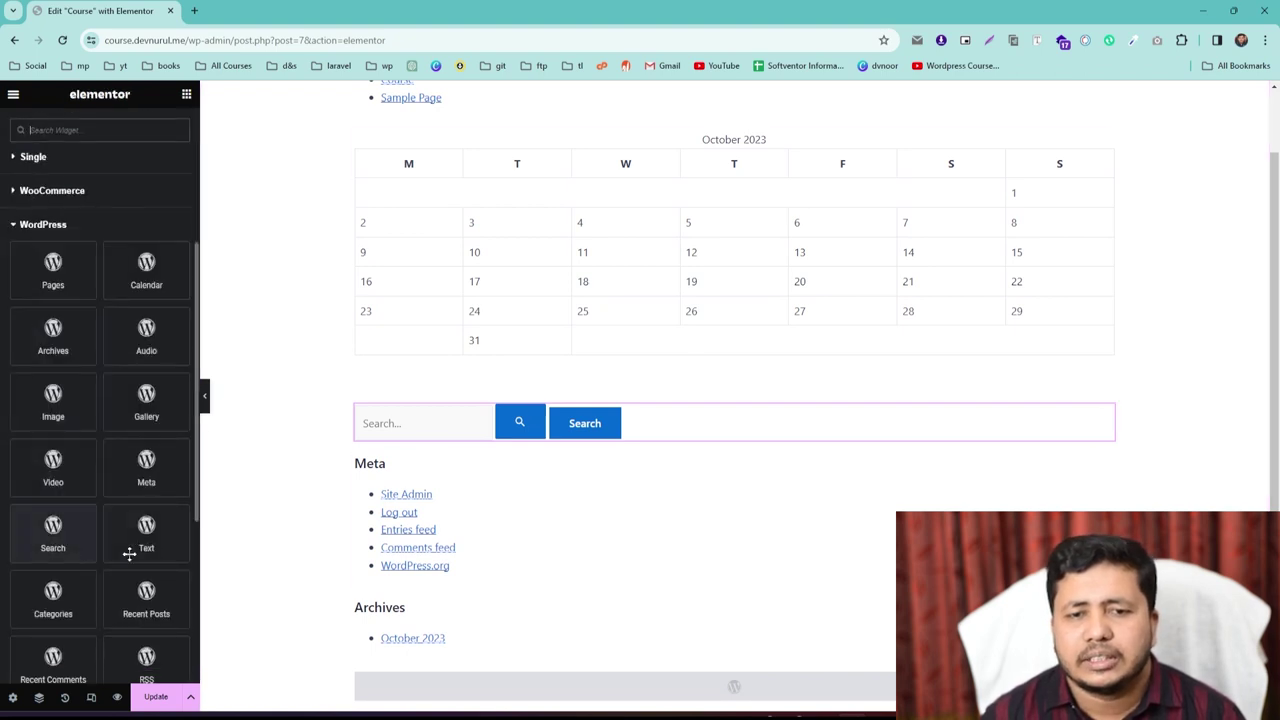
left_click_drag(130, 553, 510, 418)
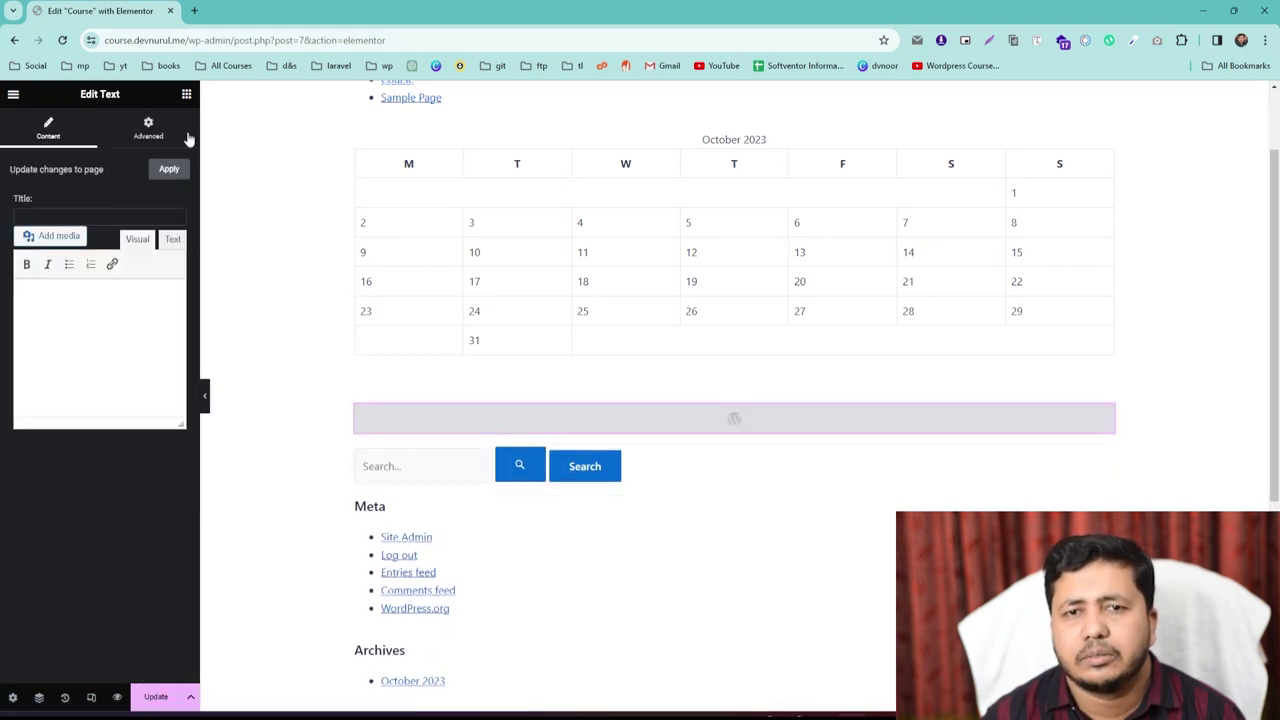
Return to the widget list and review the WordPress widgets, including Categories, Recent Posts, RSS, Tag Cloud, Navigation Menu, Custom HTML and Block.
left_click(186, 94)
scroll(51, 491, "down", 8)
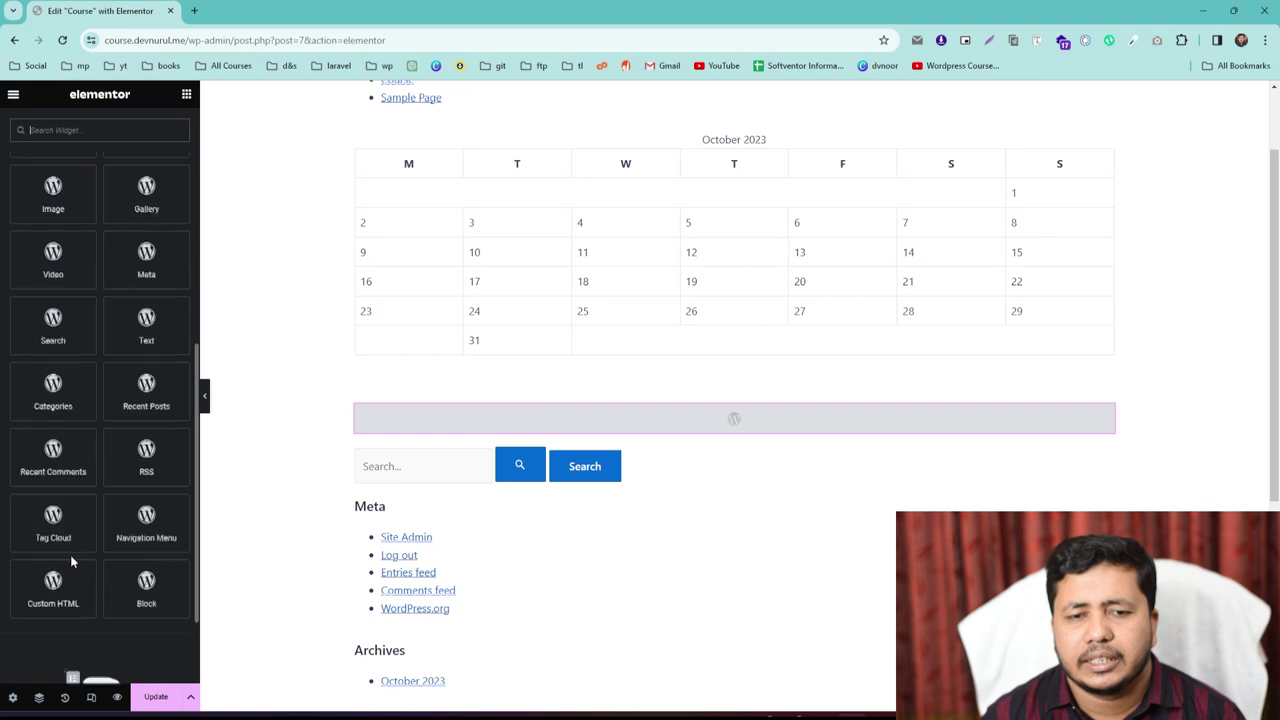
scroll(71, 562, "down", 1)
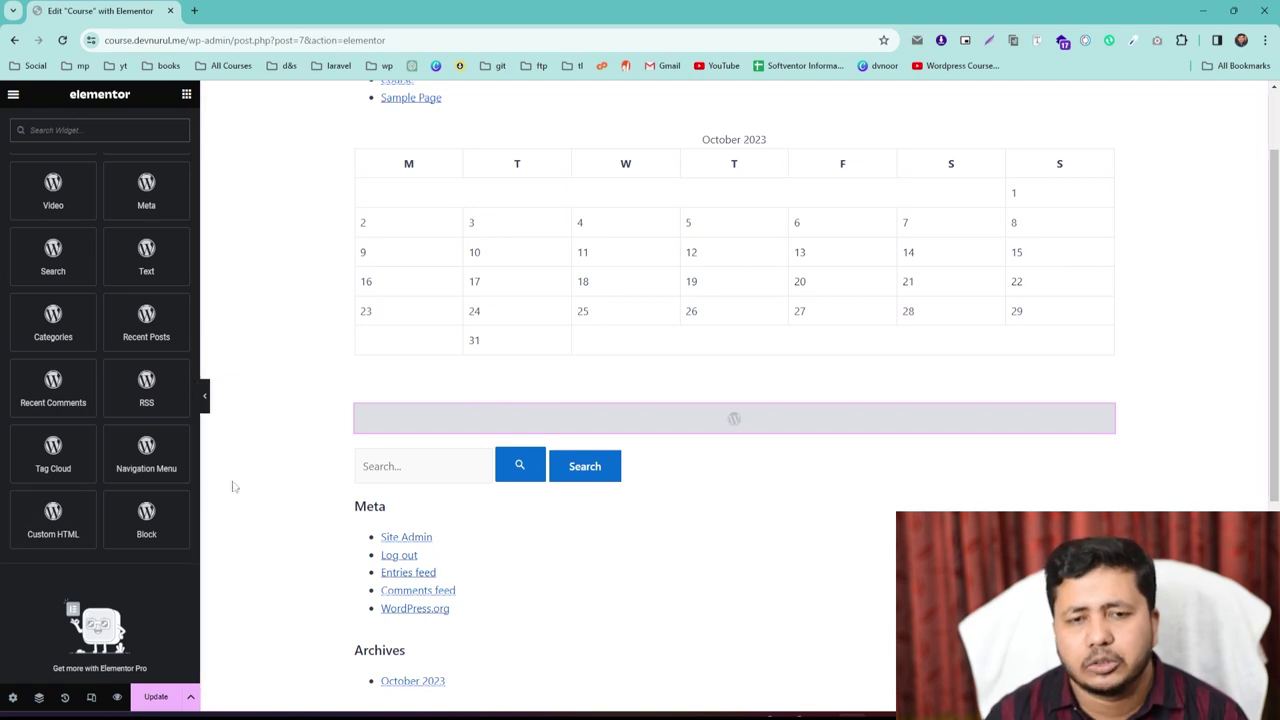
mouse_move(53, 455)
left_mouse_down()
mouse_move(417, 394)
mouse_move(22, 462)
mouse_move(40, 457)
left_mouse_up()
left_click(45, 460)
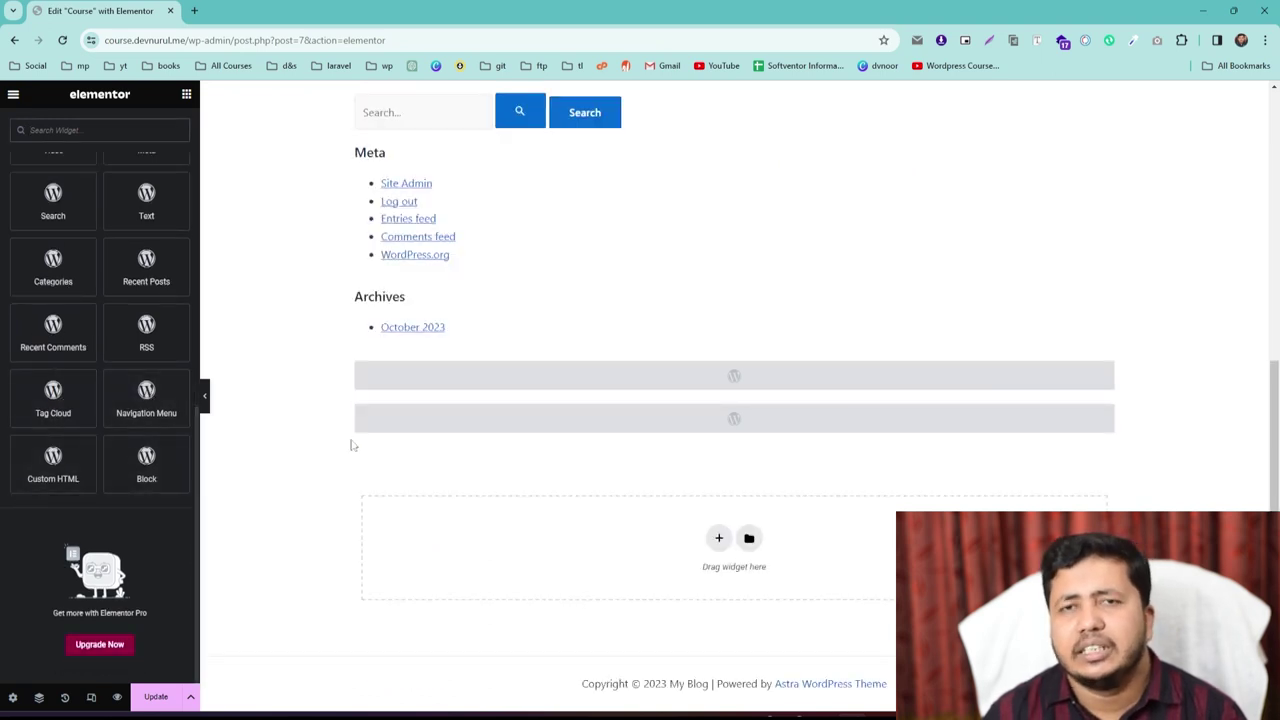
scroll(89, 348, "up", 10)
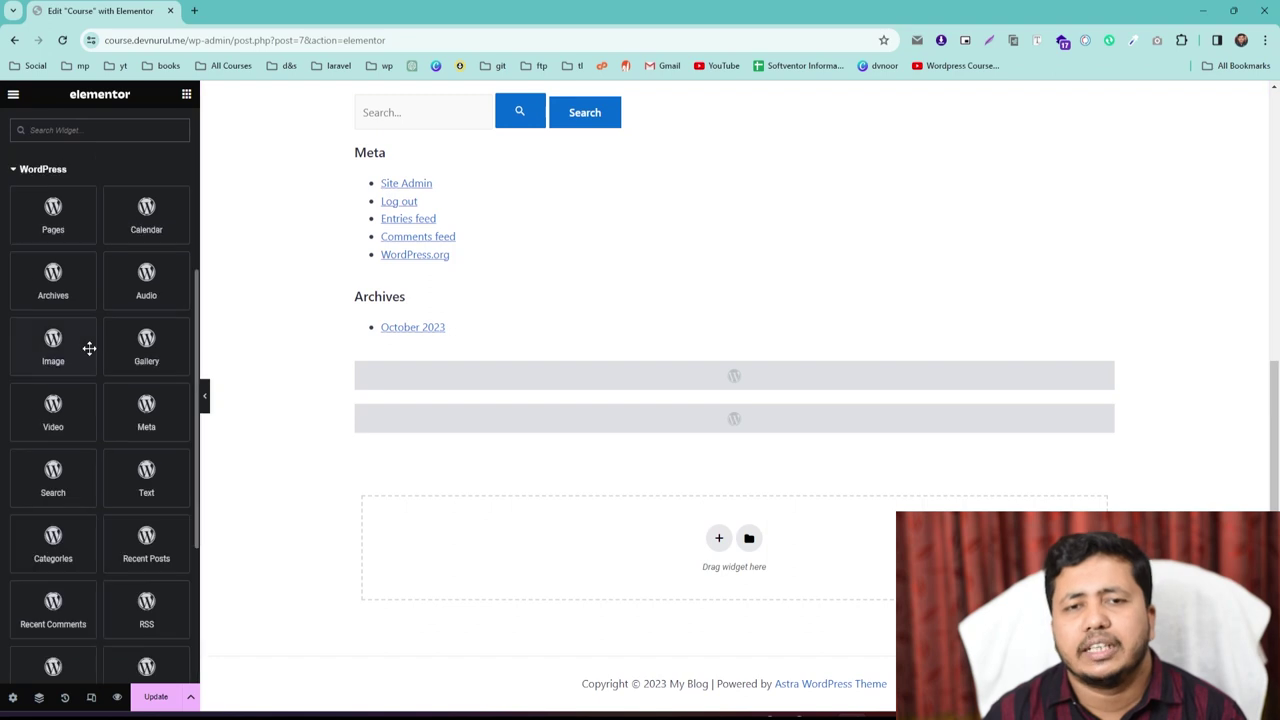
scroll(48, 400, "down", 5)
scroll(59, 378, "down", 2)
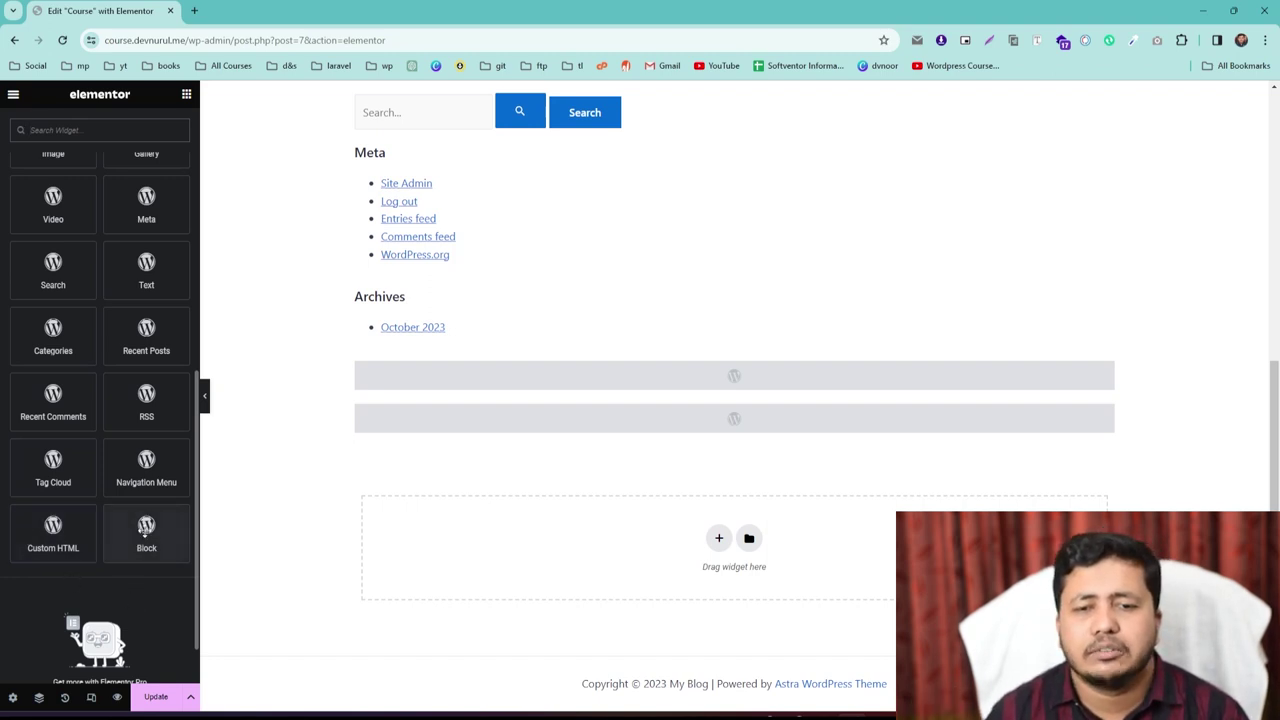
scroll(146, 520, "down", 1)
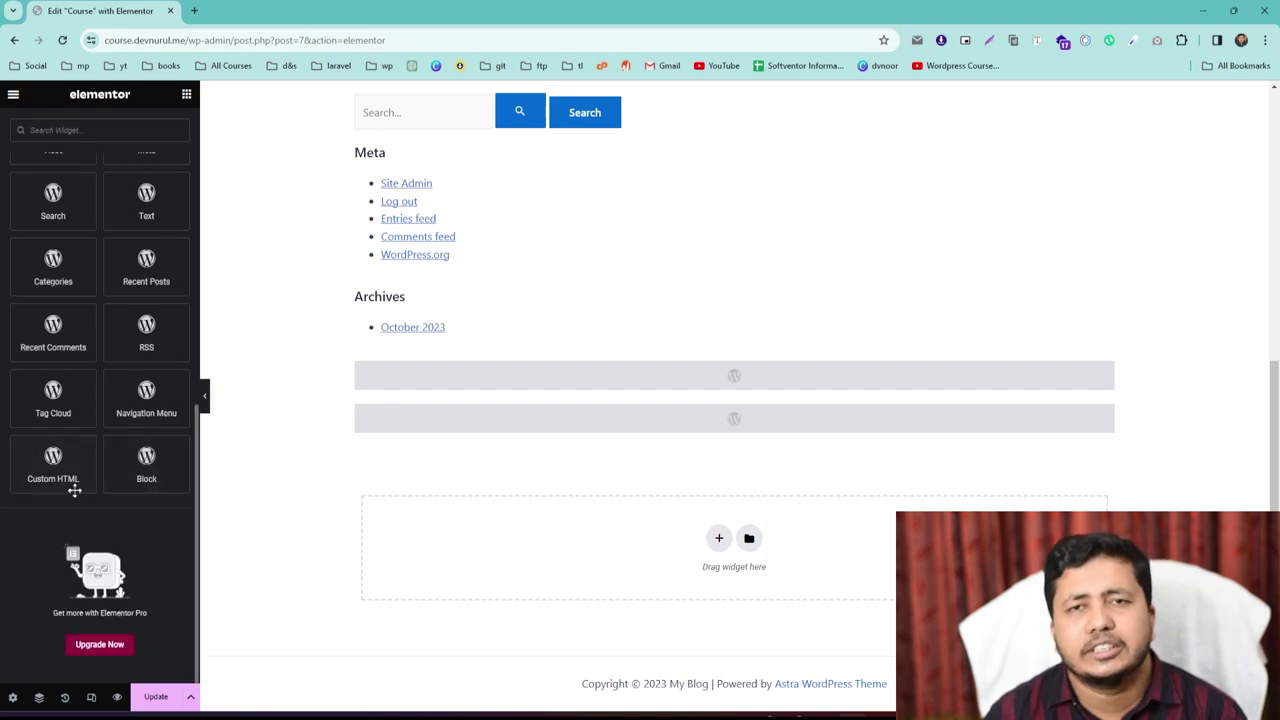
scroll(100, 480, "up", 3)
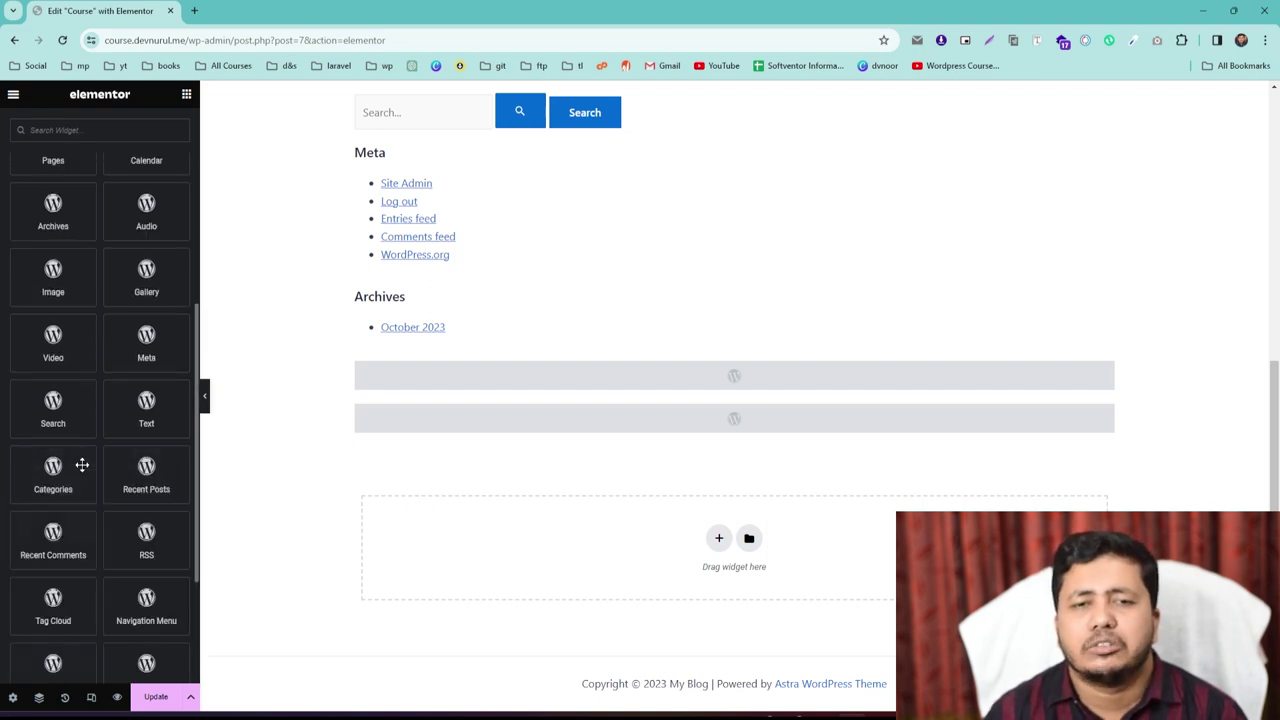
scroll(80, 460, "up", 3)
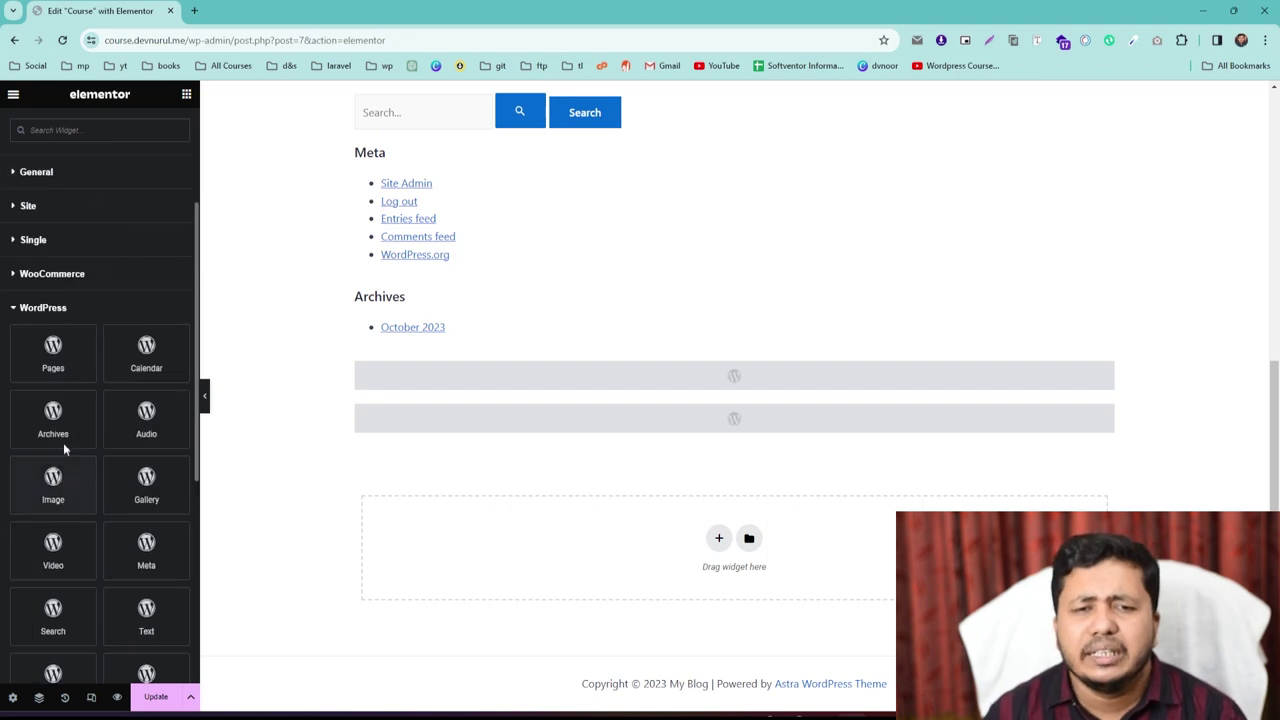
scroll(100, 450, "down", 2)
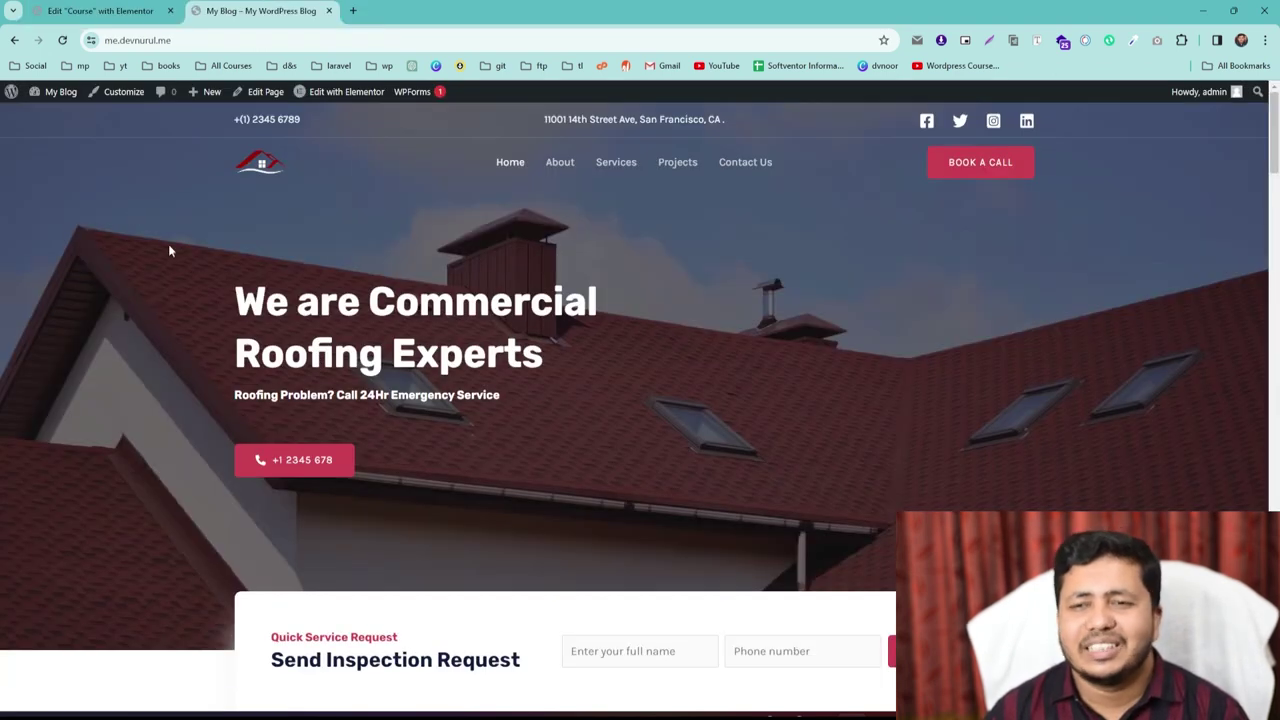
Examine the sections of the finished roofing website's homepage at me.devnurul.me, from the hero down to the footer and back.
scroll(169, 251, "down", 10)
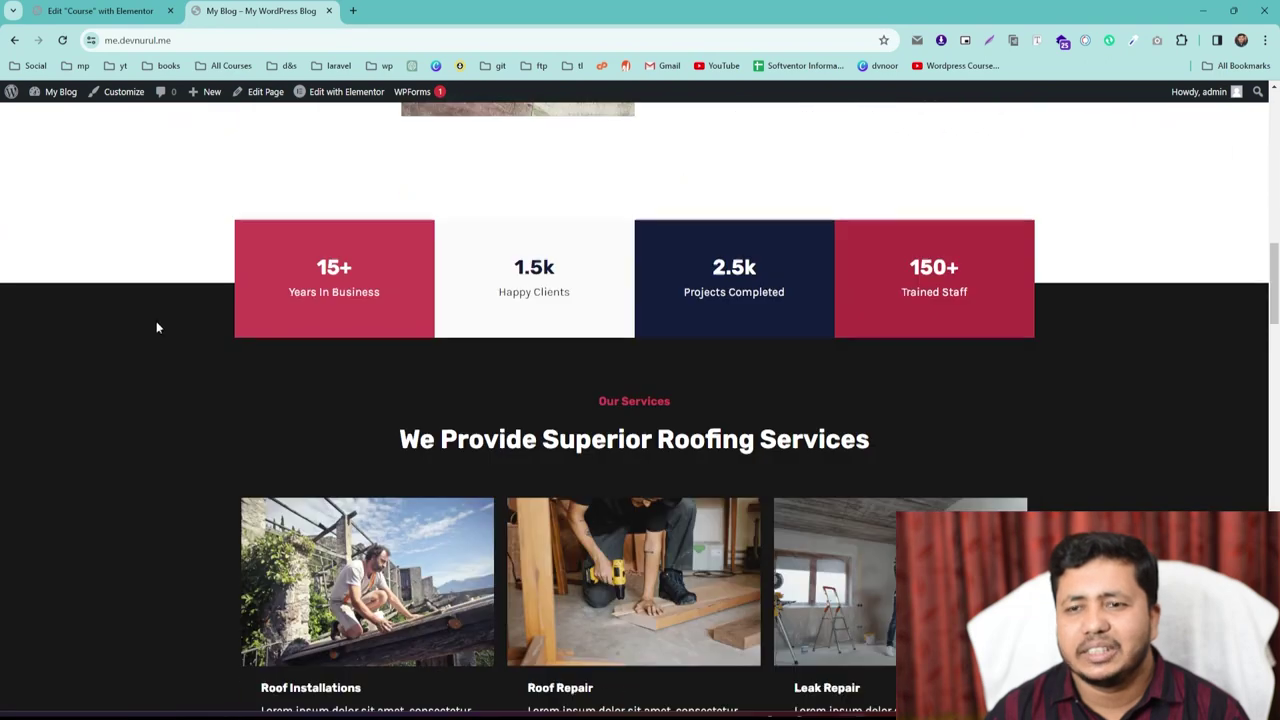
scroll(156, 327, "down", 15)
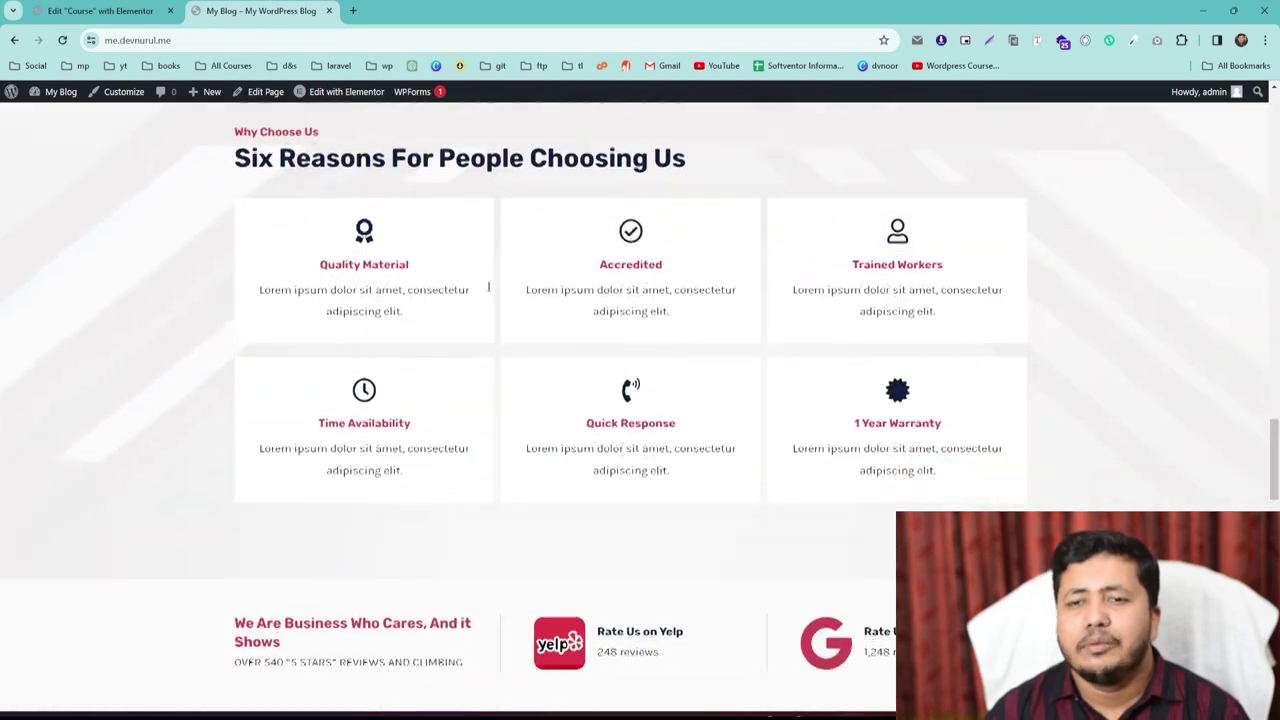
scroll(488, 287, "down", 6)
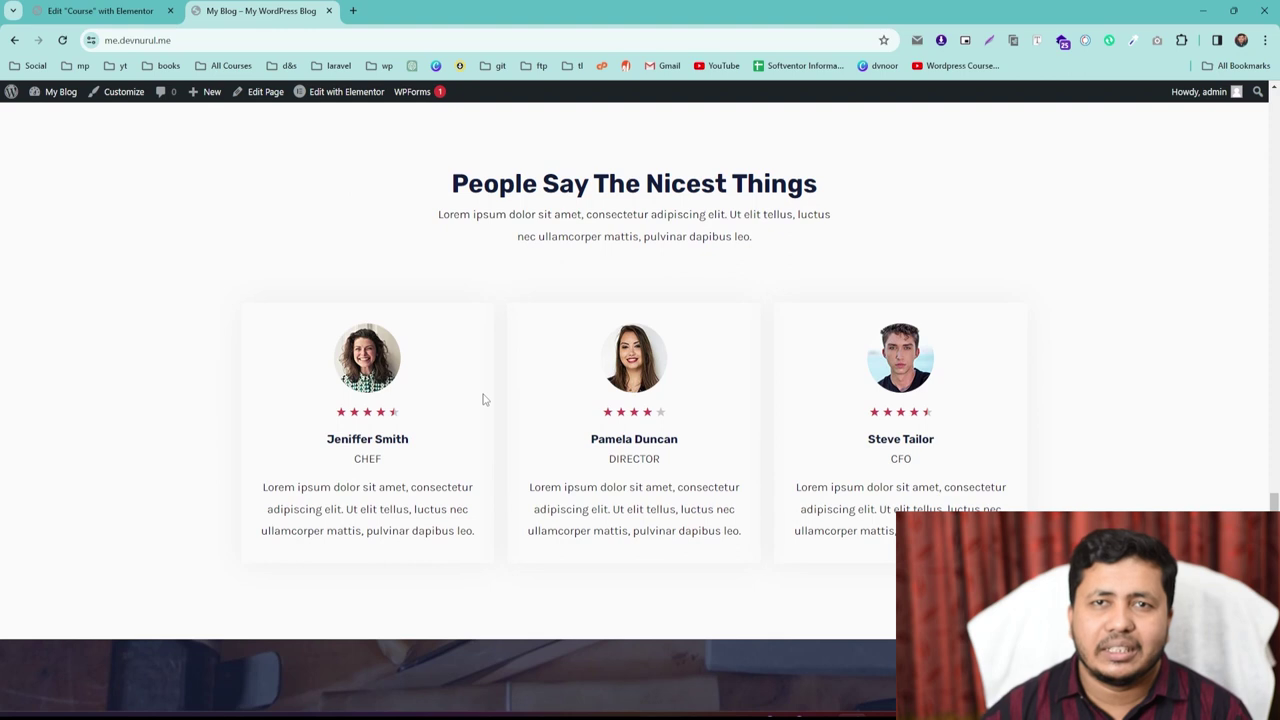
scroll(483, 399, "down", 6)
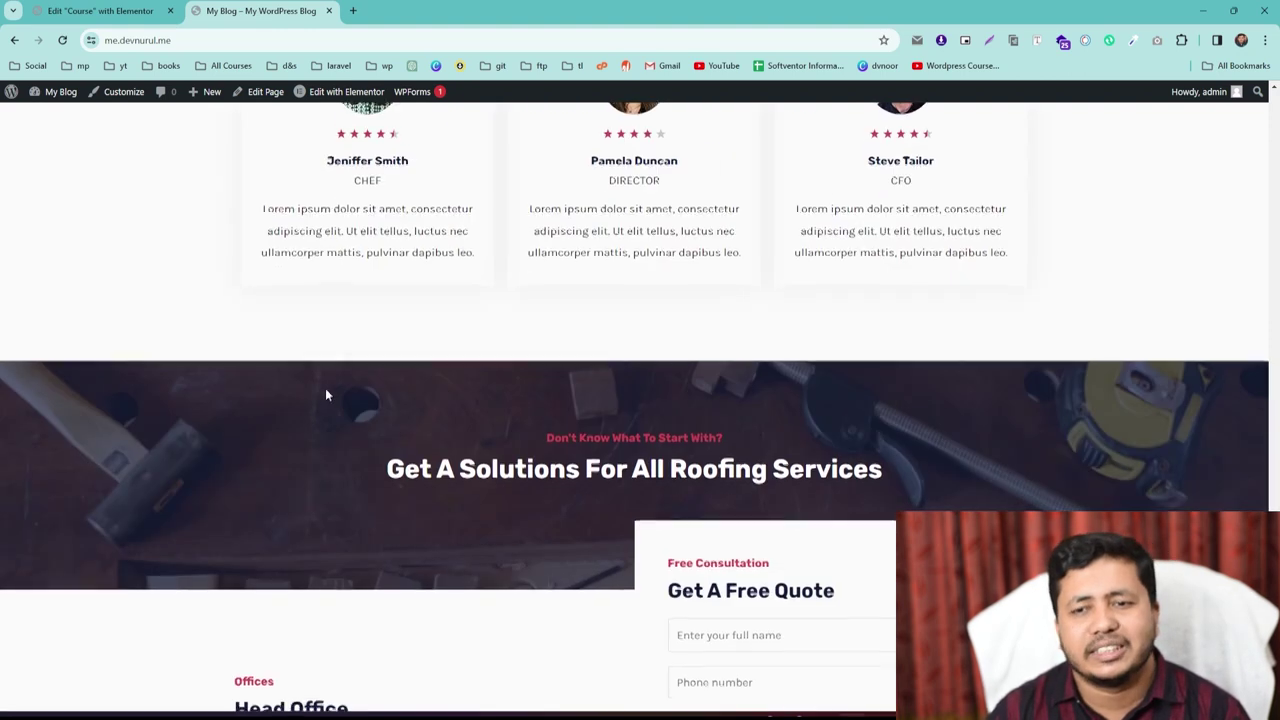
scroll(322, 388, "down", 4)
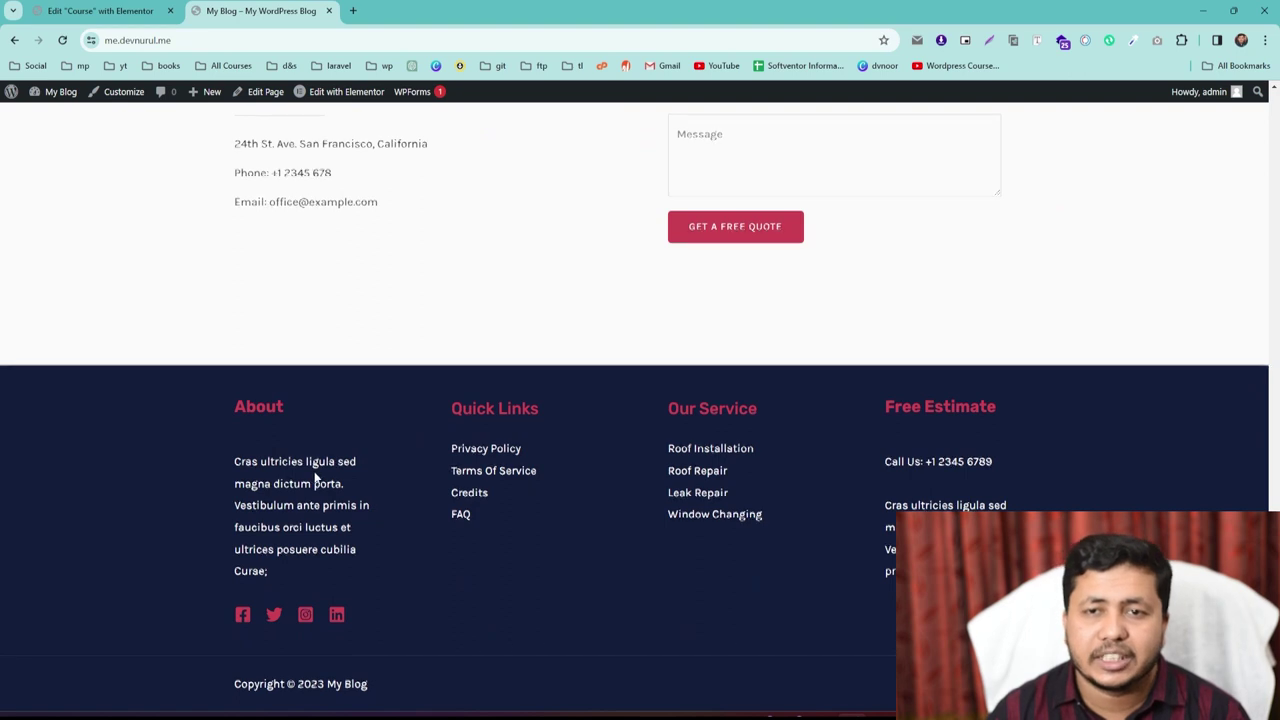
scroll(312, 478, "up", 1)
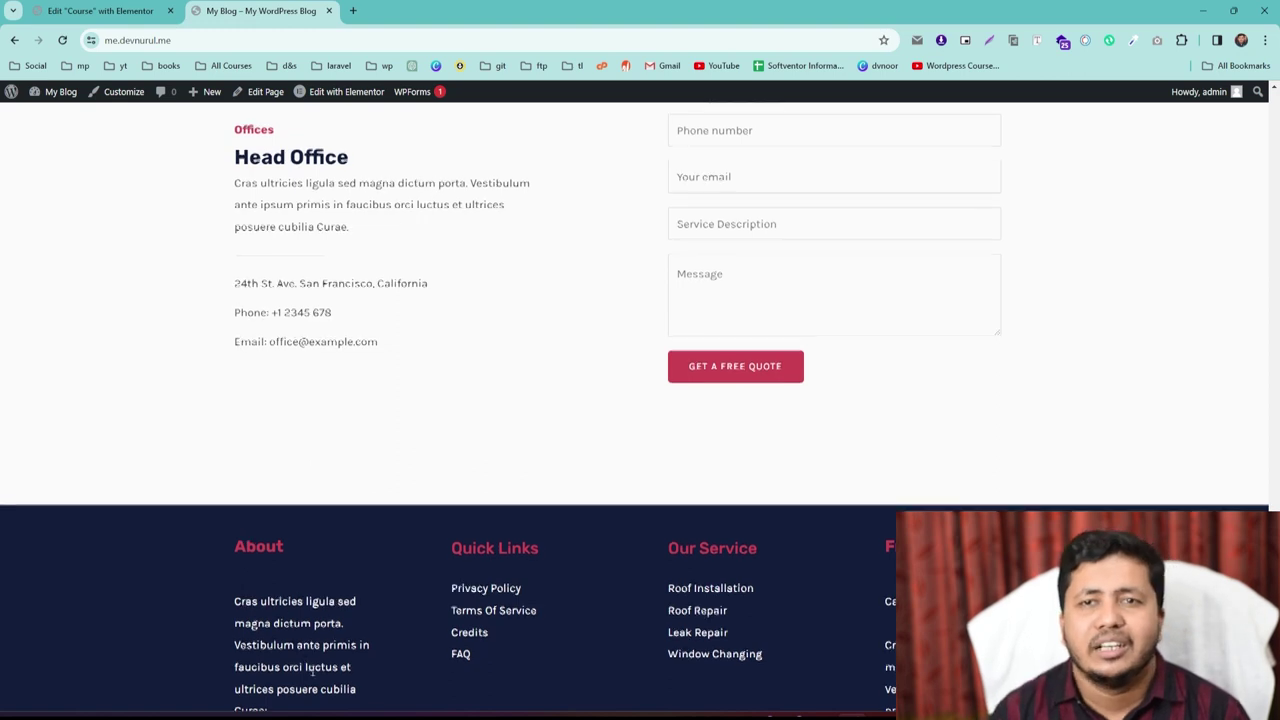
scroll(310, 470, "up", 15)
scroll(297, 406, "up", 8)
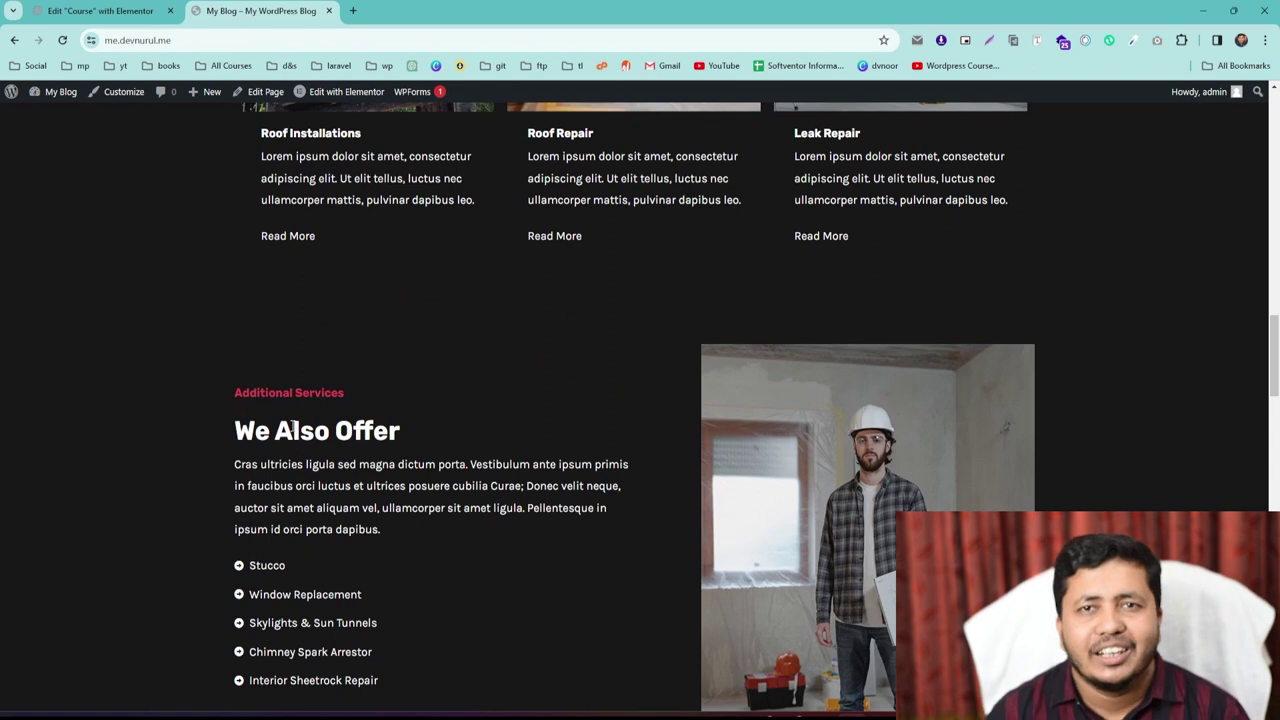
scroll(244, 503, "up", 12)
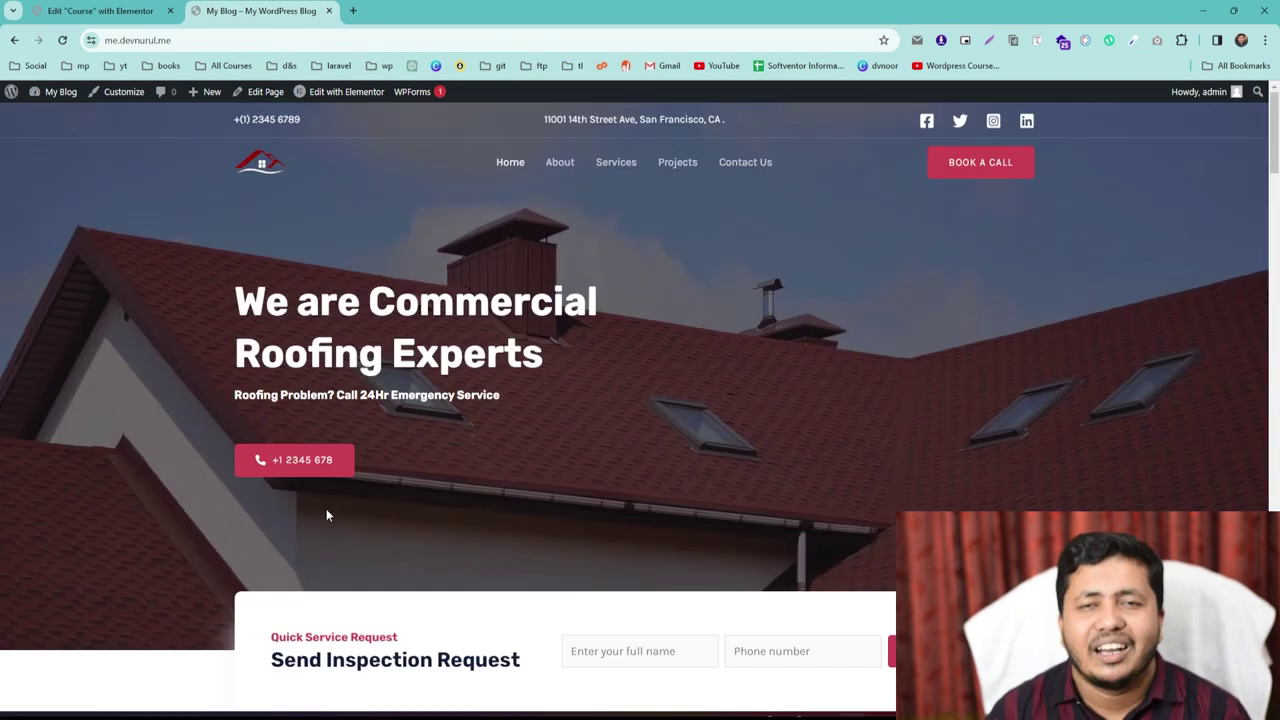